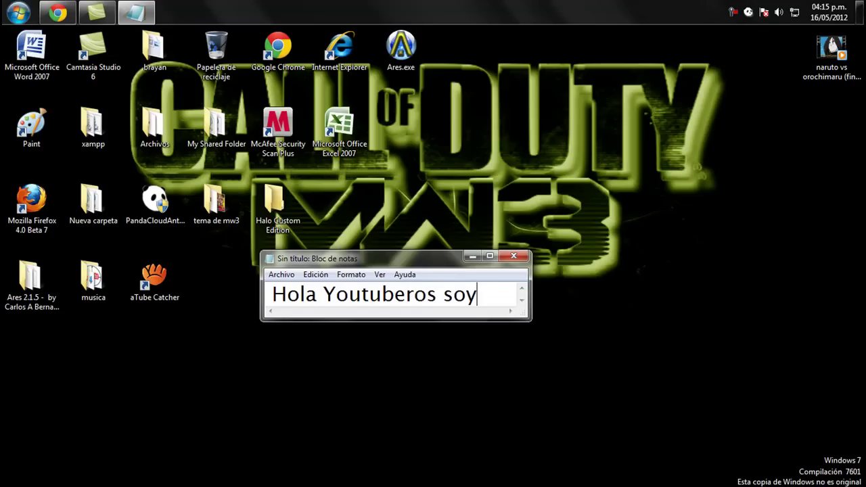
Continue the greeting in the note with "su amigo", the channel name and "bueno soy nuevo en esto pero comenzemo"
text(su amigo )
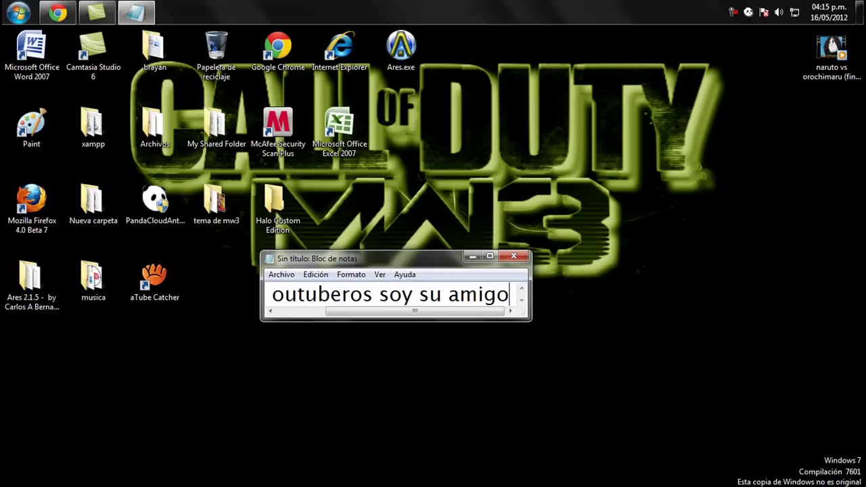
text(G)
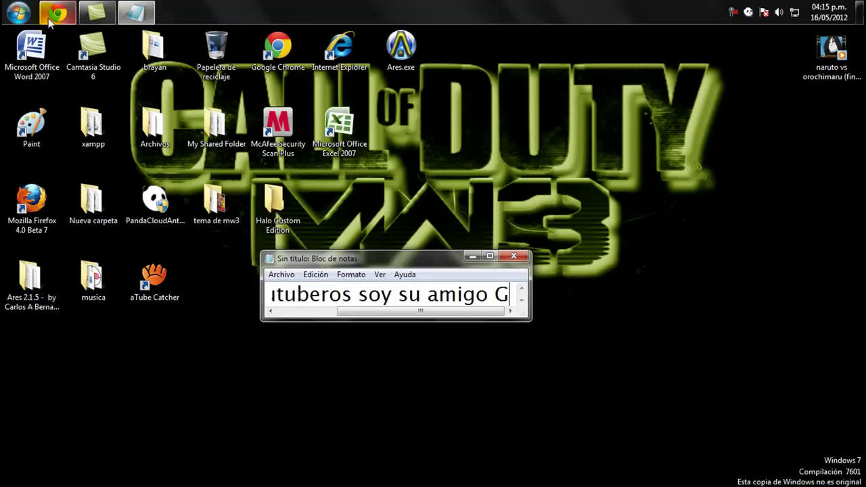
mouse_move(49, 22)
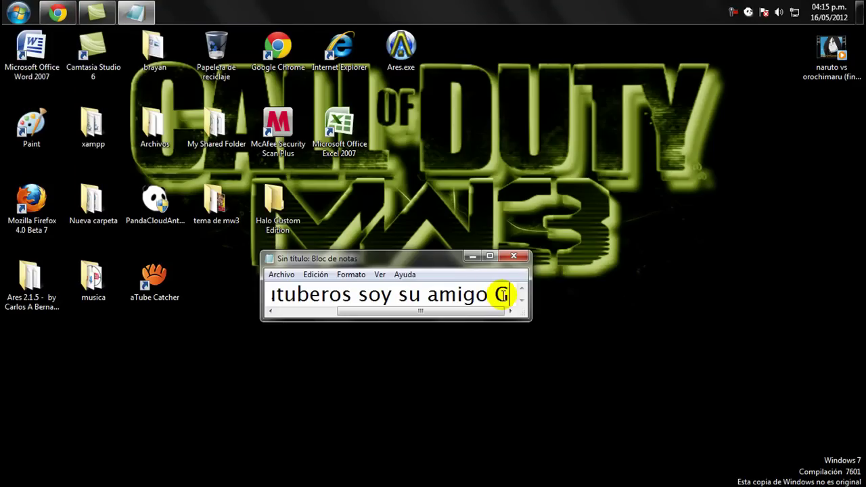
text(HMas)
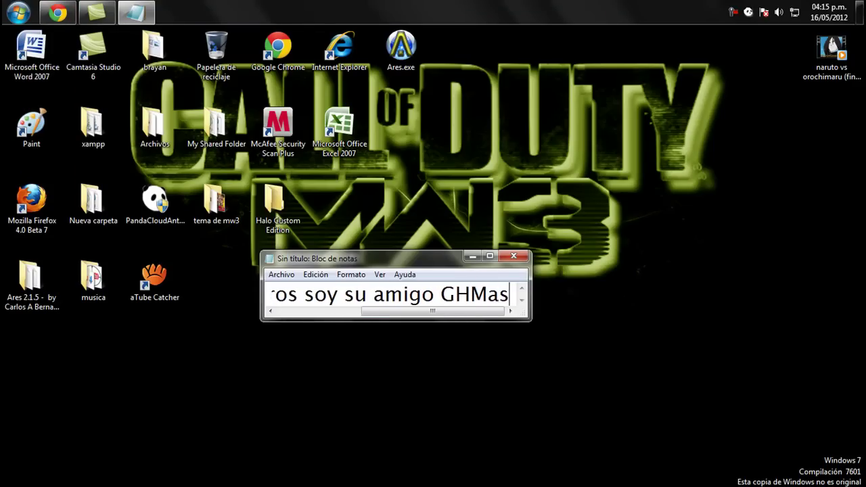
text(terRo)
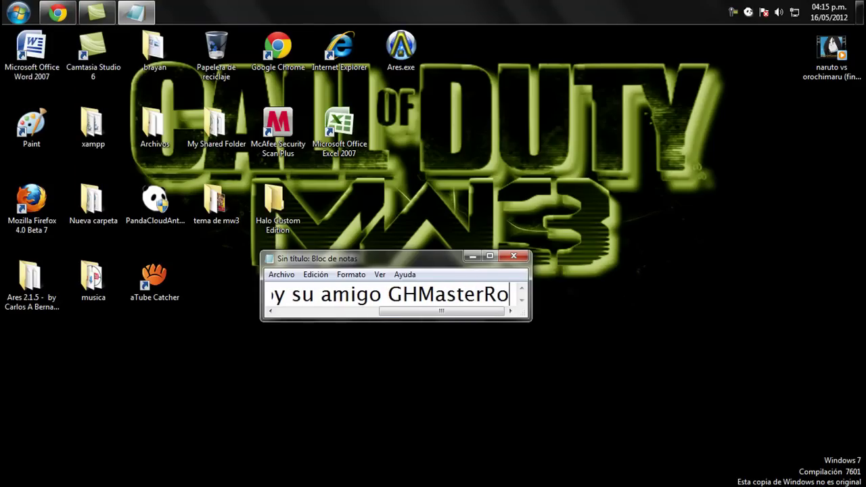
text(ck)
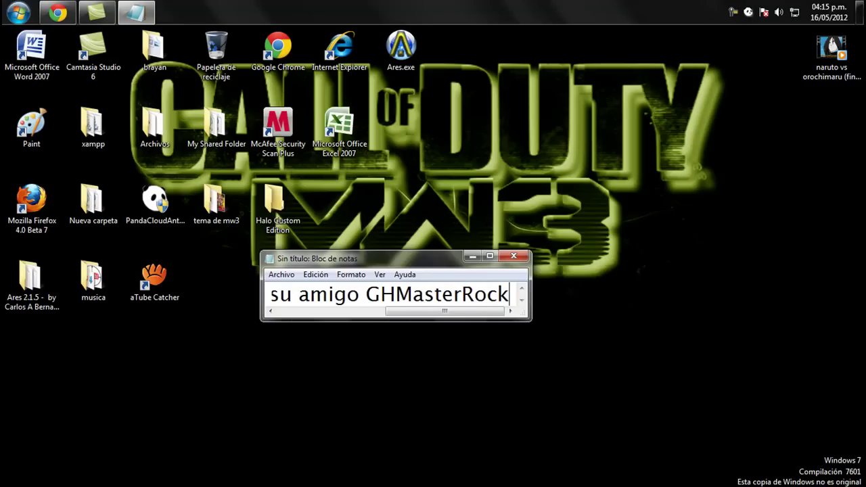
text(1 bue)
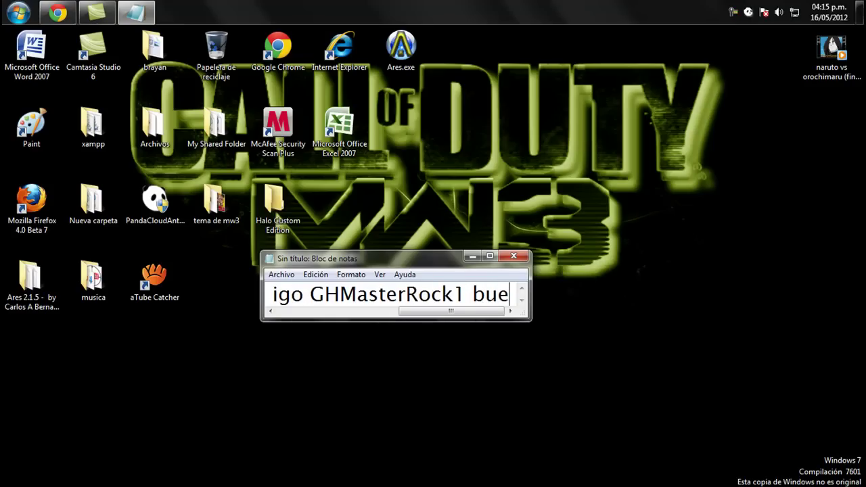
text(no s)
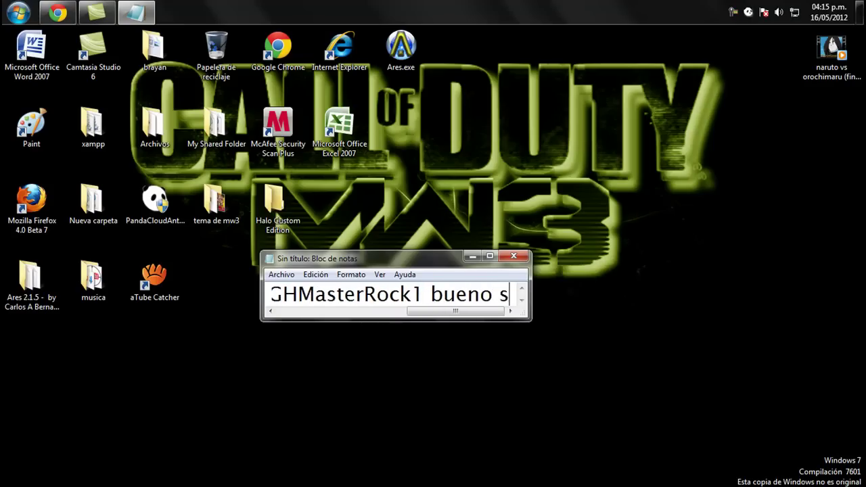
text(oy nuevo e)
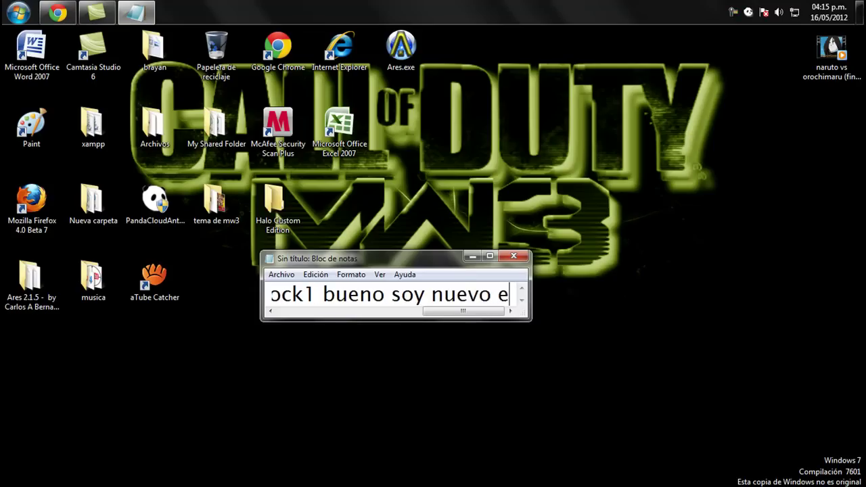
text(n es)
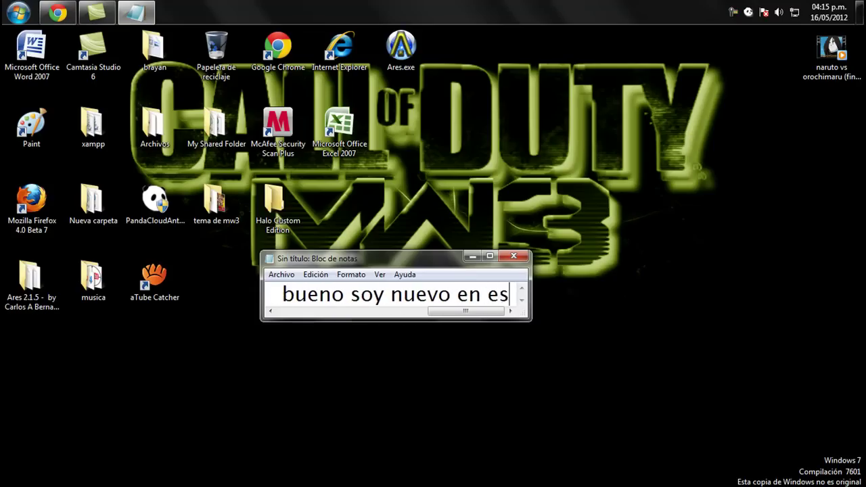
text(to pero )
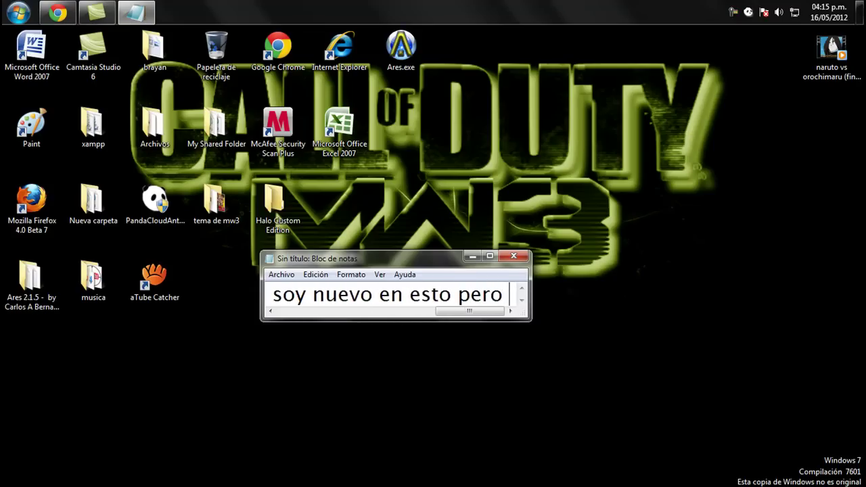
text(comenzemo)
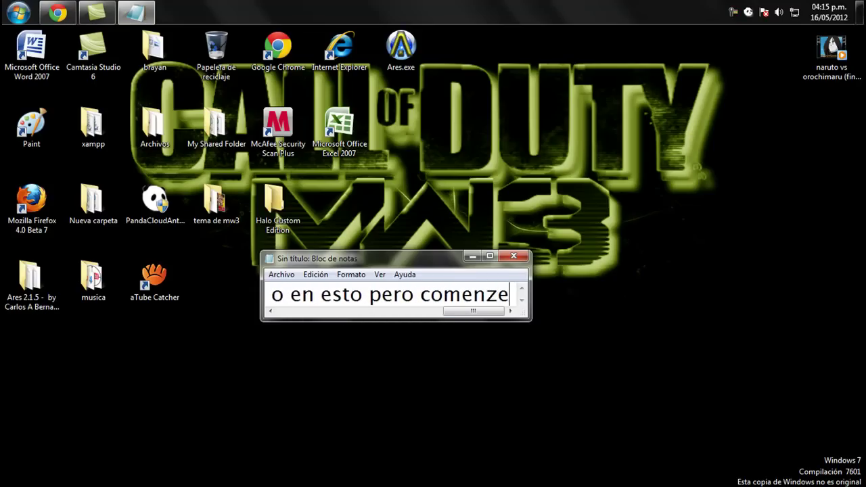
Erase the whole greeting from the note
key(BackSpace)
key(BackSpace)
key(BackSpace)
key(BackSpace)
key(BackSpace)
key(BackSpace)
key(BackSpace)
key(BackSpace)
key(BackSpace)
key(BackSpace)
key(BackSpace)
key(BackSpace)
key(BackSpace)
key(BackSpace)
key(BackSpace)
key(BackSpace)
key(BackSpace)
key(BackSpace)
key(BackSpace)
key(BackSpace)
key(BackSpace)
key(BackSpace)
key(BackSpace)
key(BackSpace)
key(BackSpace)
key(BackSpace)
key(BackSpace)
key(BackSpace)
key(BackSpace)
key(BackSpace)
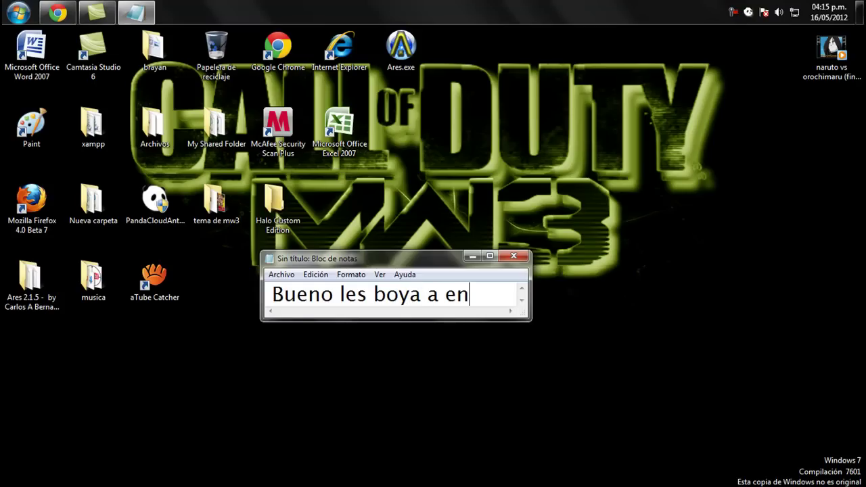
Complete the note to read "Bueno les boya a enseñar a como descargar e instalar utorrent" and clear it
text(ñar )
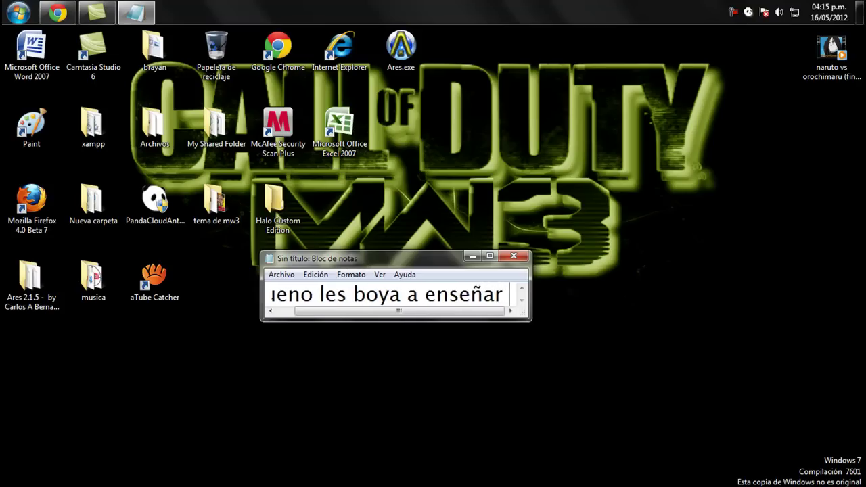
text(a como des)
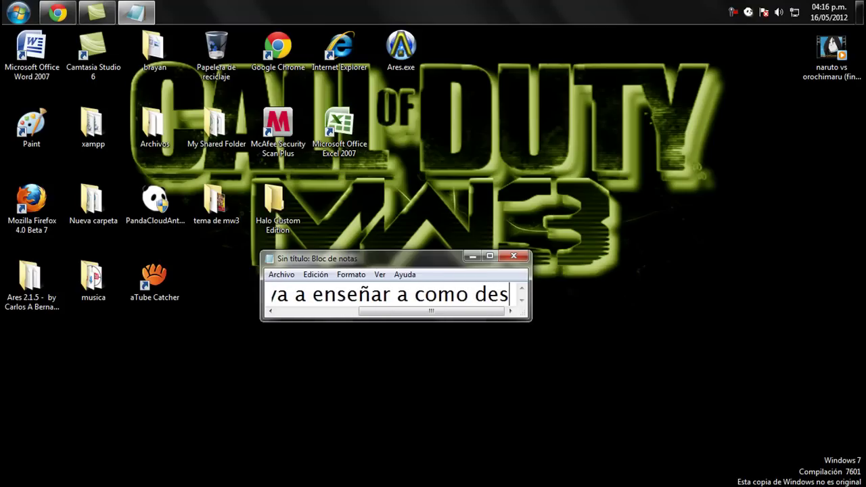
text(carg)
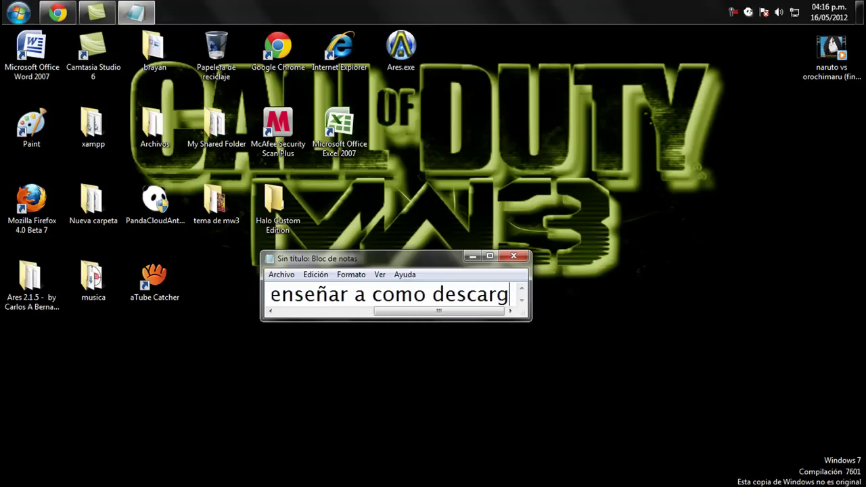
text(ar e ins)
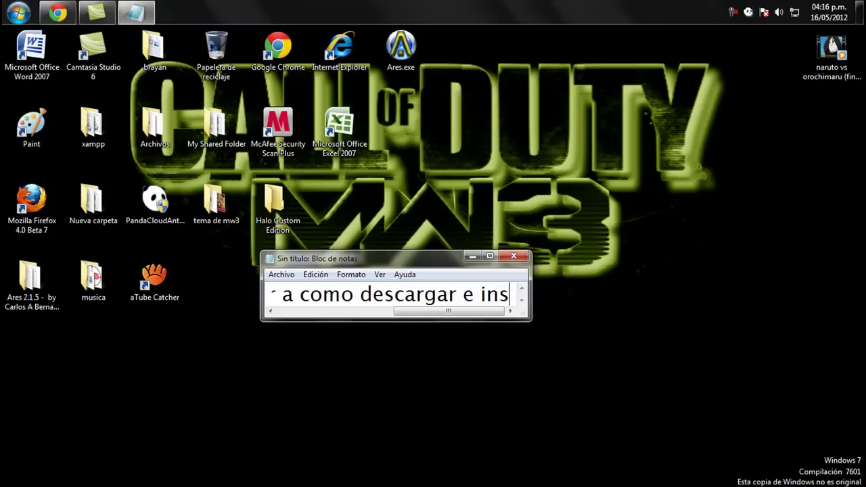
text(talar u)
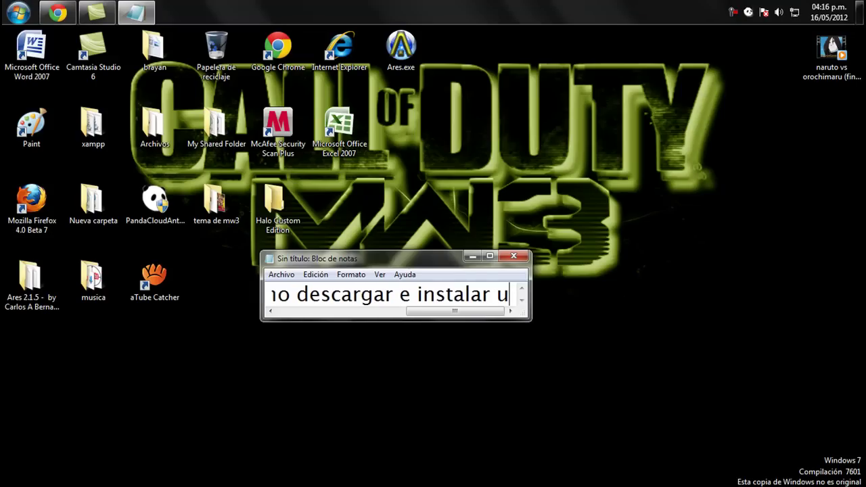
text(torrent)
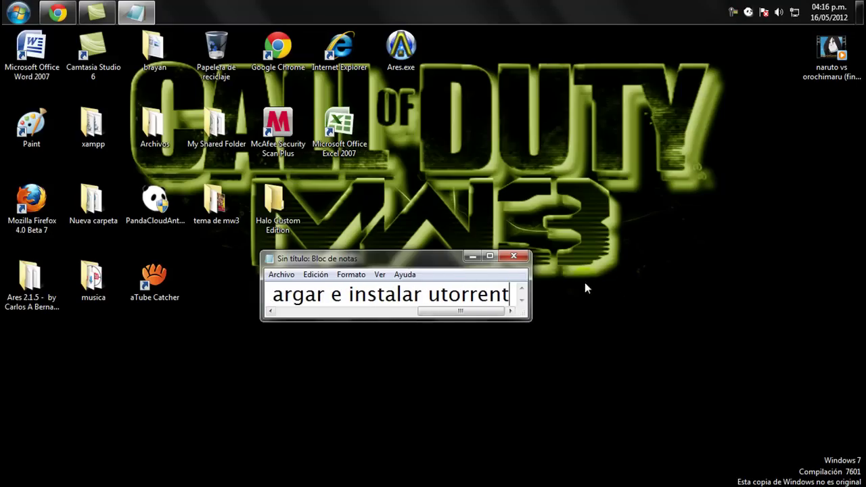
drag(511, 295, 266, 296)
key(BackSpace)
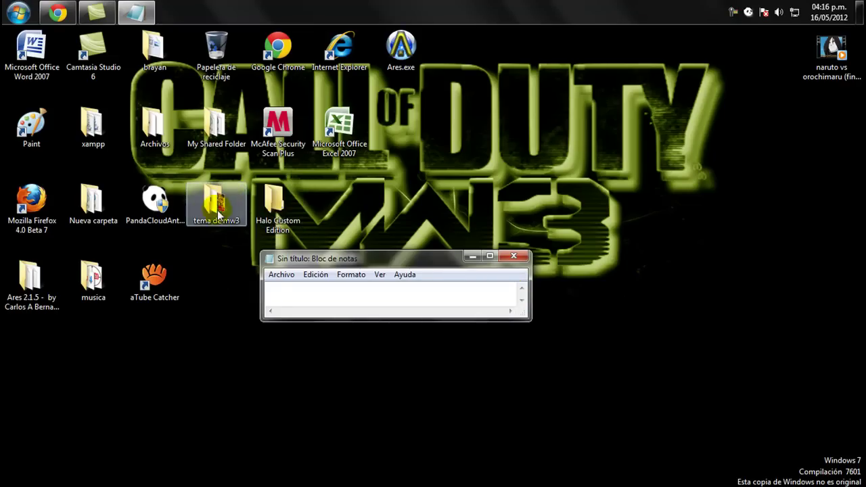
Open the Archivos folder on the desktop and select utorrent.exe together with utorrent.rar
double_click(148, 135)
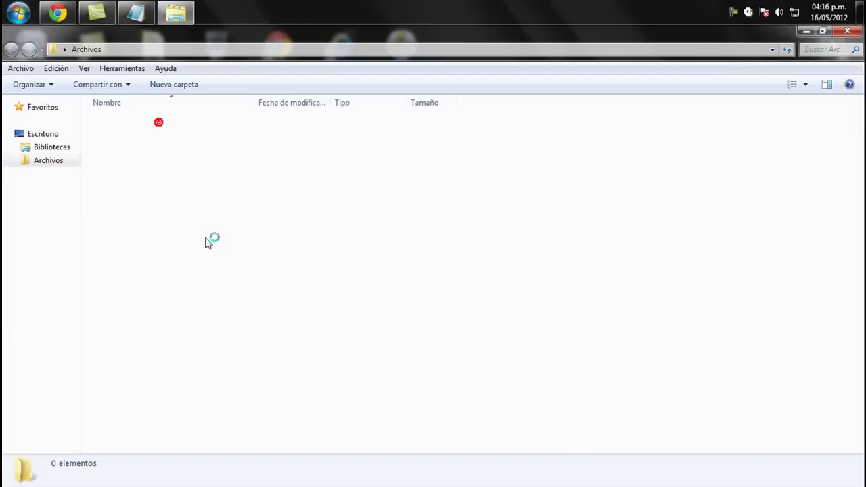
click(119, 189)
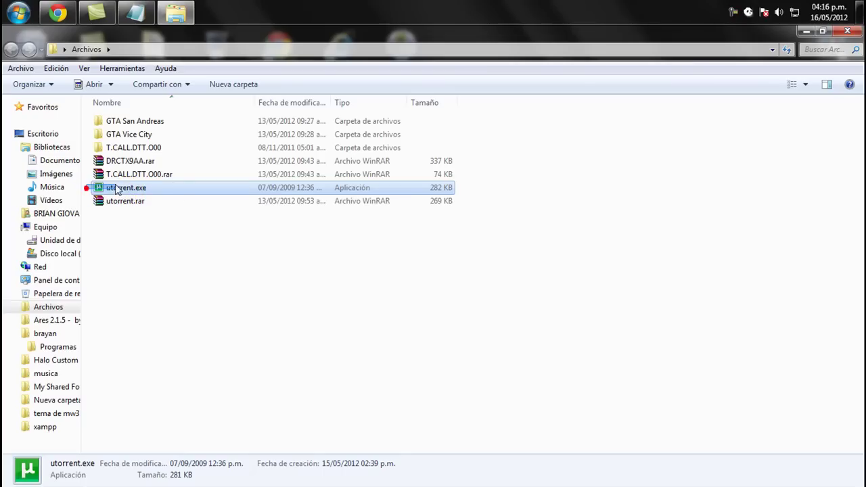
key(shift+Down)
Display the folder's files as tiles and check the utorrent.exe file
click(827, 84)
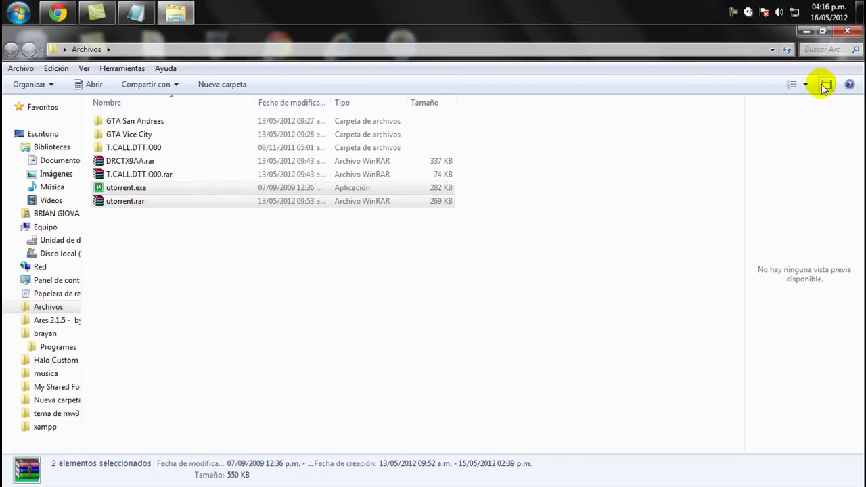
click(826, 84)
click(791, 84)
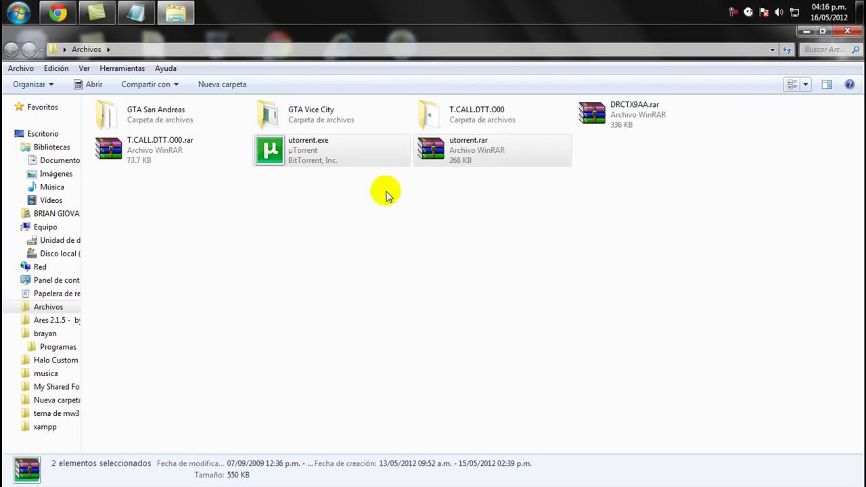
click(330, 214)
click(311, 152)
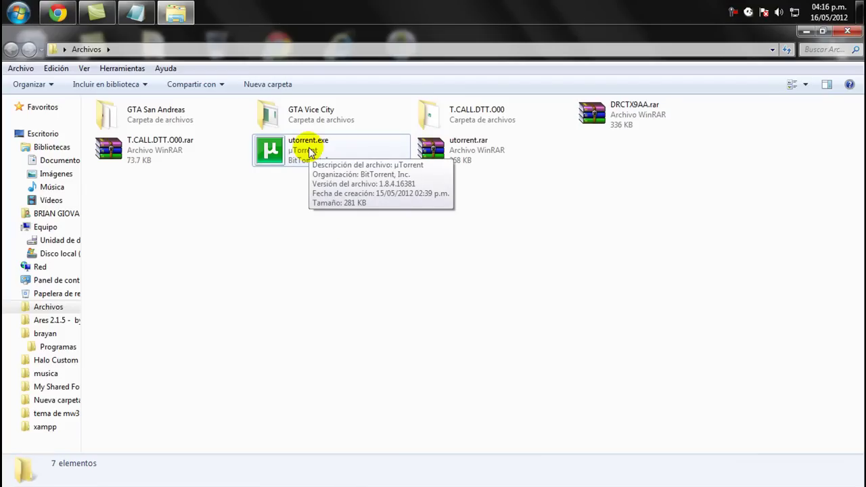
drag(290, 205, 393, 203)
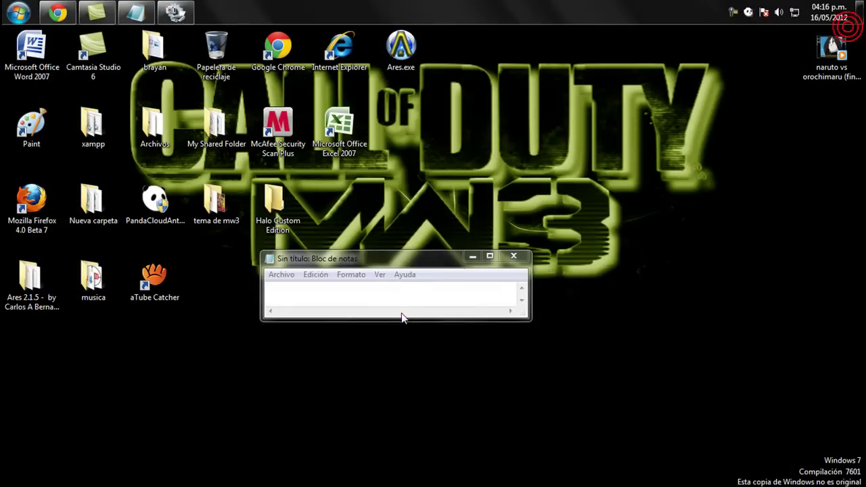
Return to the empty note, write "Bueno empecemo" and erase it again
click(397, 296)
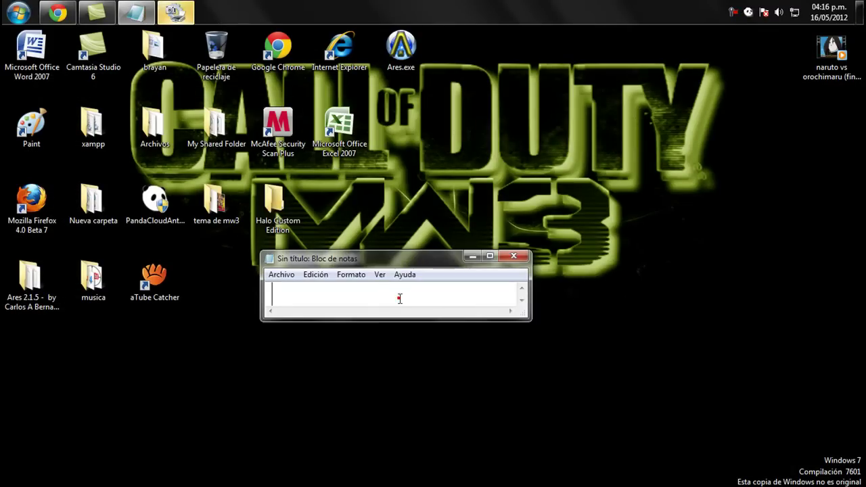
text(veri)
text(empecemo)
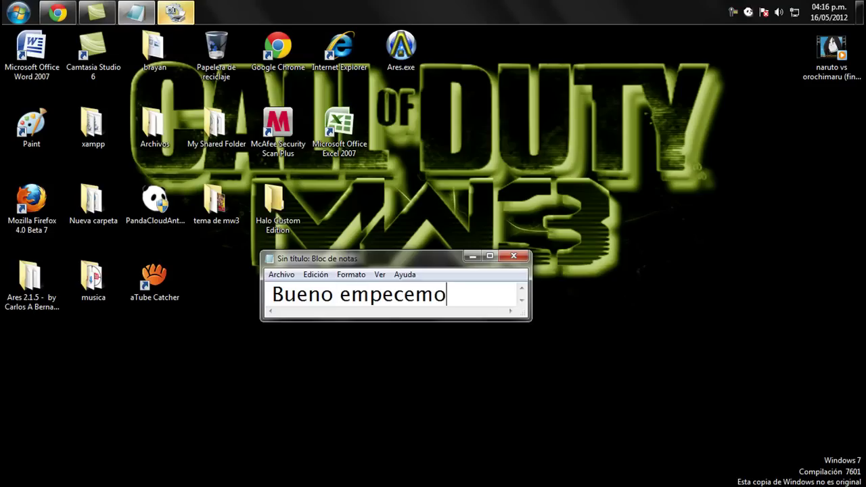
key(BackSpace)
key(BackSpace)
key(BackSpace)
key(BackSpace)
key(BackSpace)
key(BackSpace)
key(BackSpace)
key(BackSpace)
key(BackSpace)
key(BackSpace)
key(BackSpace)
key(BackSpace)
key(BackSpace)
key(BackSpace)
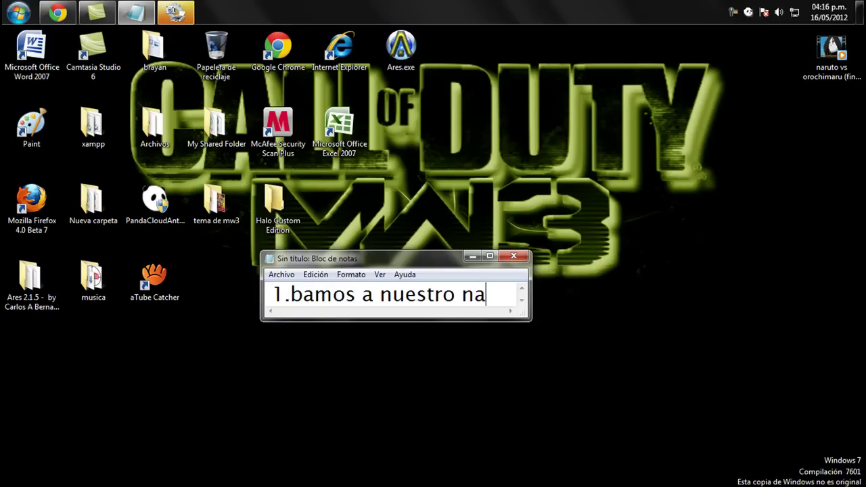
Finish the note's line as "1.bamos a nuestro navegador" and clear the text
text(ega)
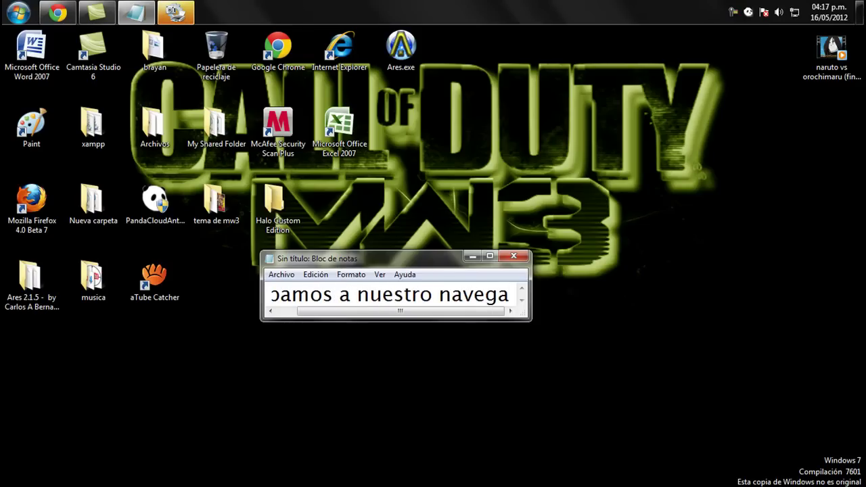
text(dor)
key(BackSpace)
key(BackSpace)
key(BackSpace)
key(BackSpace)
key(BackSpace)
key(BackSpace)
key(BackSpace)
key(BackSpace)
key(BackSpace)
key(BackSpace)
key(BackSpace)
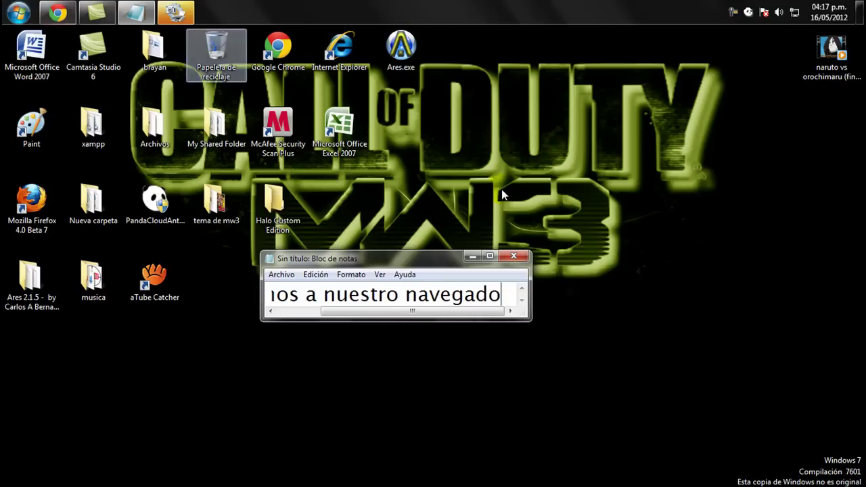
key(BackSpace)
key(BackSpace)
key(BackSpace)
key(BackSpace)
key(BackSpace)
key(BackSpace)
key(BackSpace)
key(BackSpace)
key(BackSpace)
key(BackSpace)
key(BackSpace)
key(BackSpace)
Close the Detección de servicios interactivos window
right_click(177, 12)
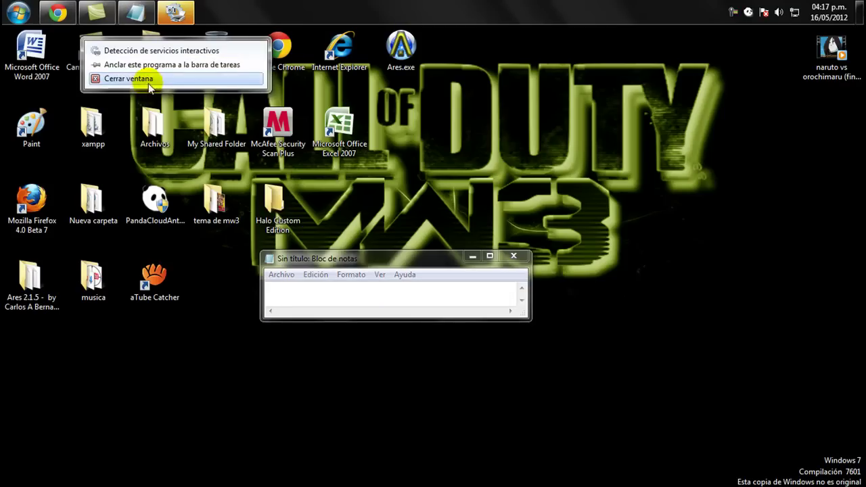
click(148, 82)
Switch to Google Chrome and open a new tab
click(58, 19)
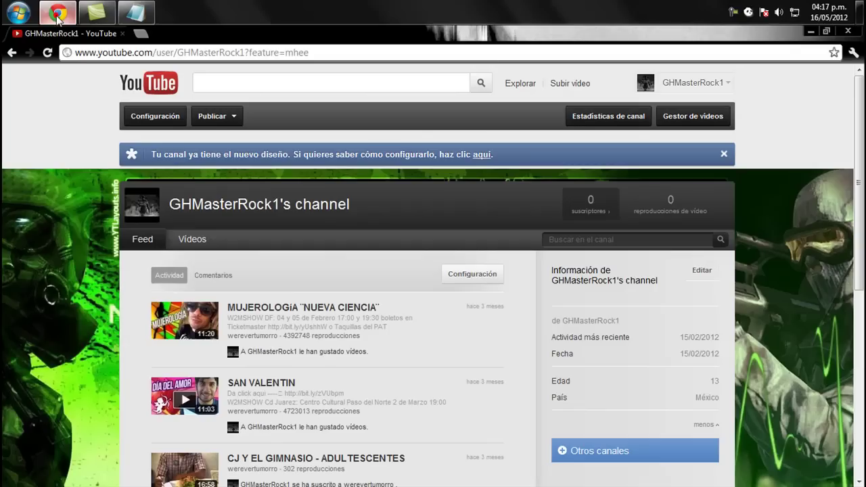
click(139, 33)
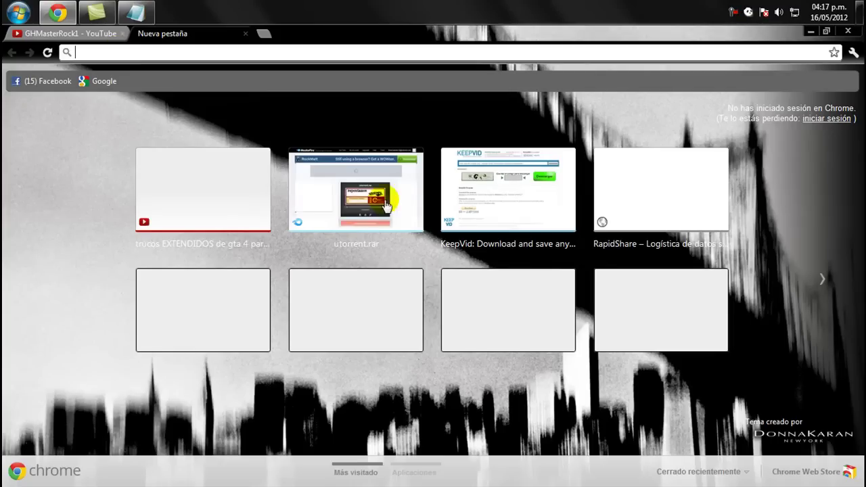
click(419, 157)
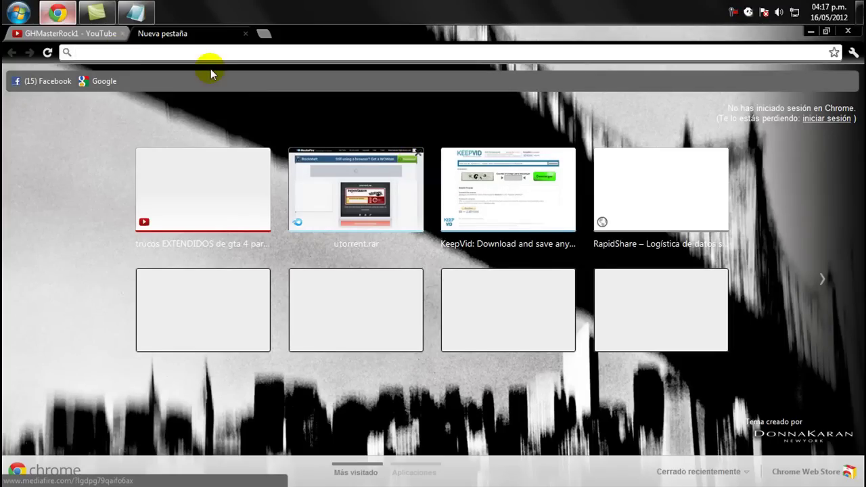
Return to the Notepad note, write "y bamos a este link:" and paste the copied MediaFire link after it
click(136, 12)
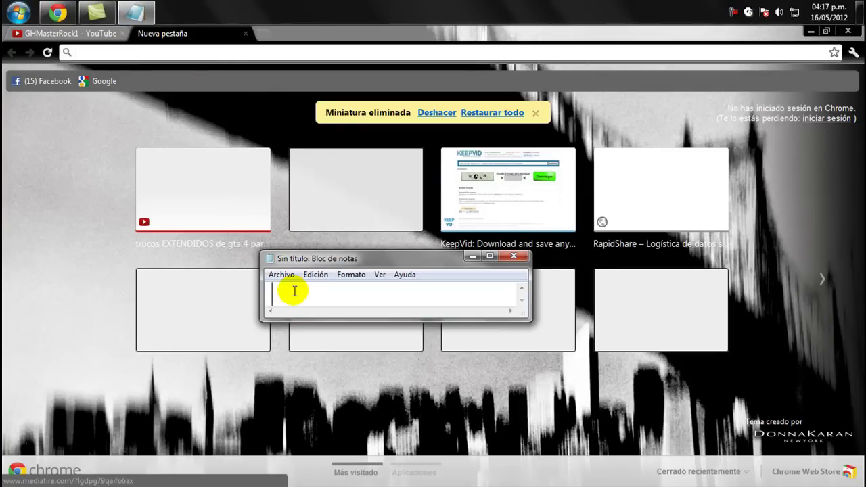
text(y bamos a este link:)
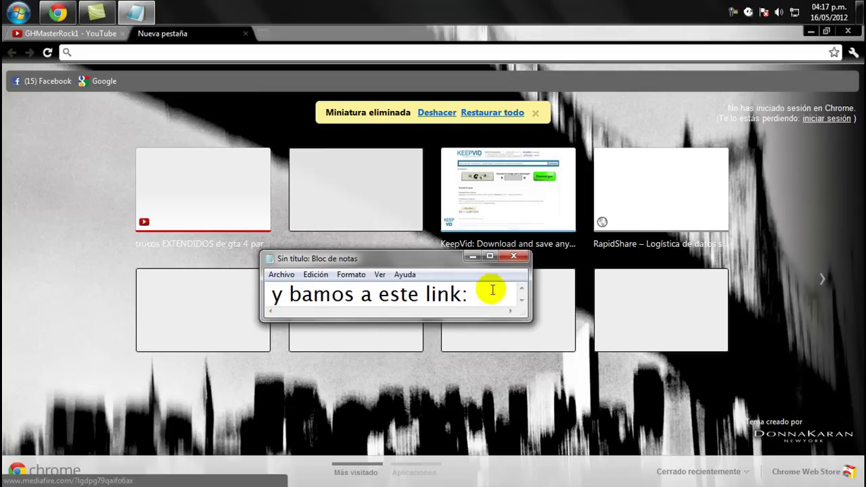
right_click(493, 288)
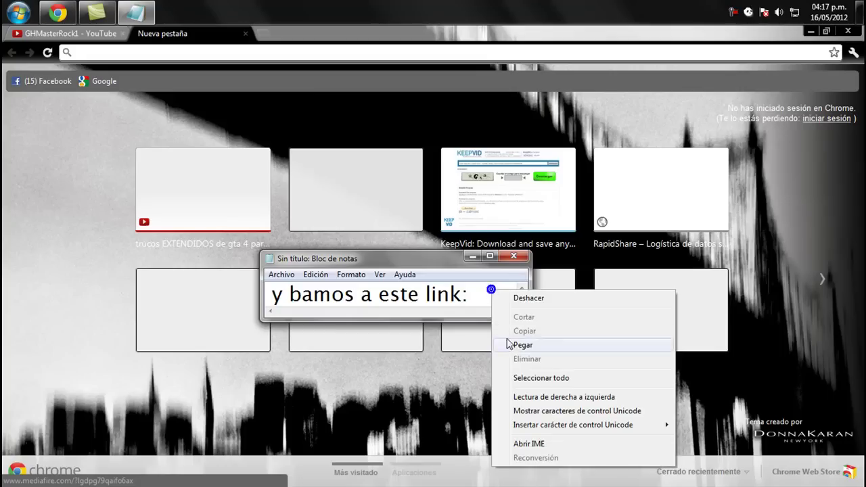
click(508, 344)
mouse_move(495, 313)
mouse_down()
mouse_move(358, 313)
mouse_move(509, 311)
mouse_up()
click(509, 298)
Add "en link esta en mediafire" after the pasted link and erase the note's text
text(en link esta en me)
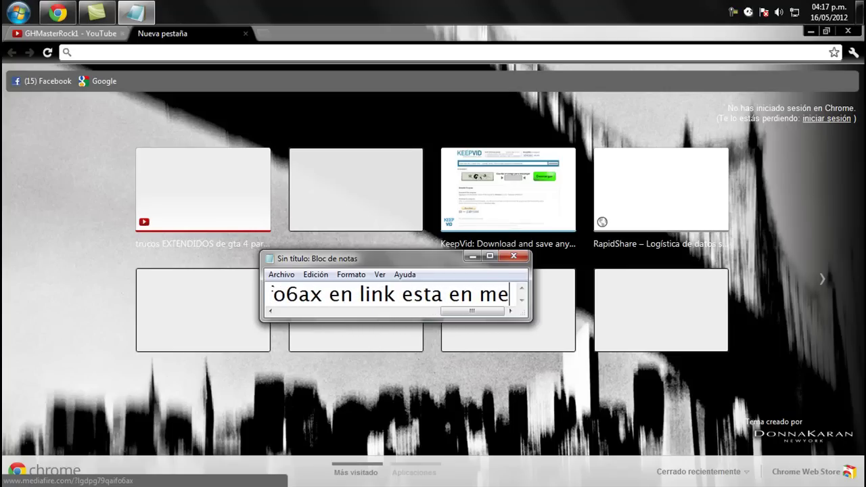
text(fdiafire)
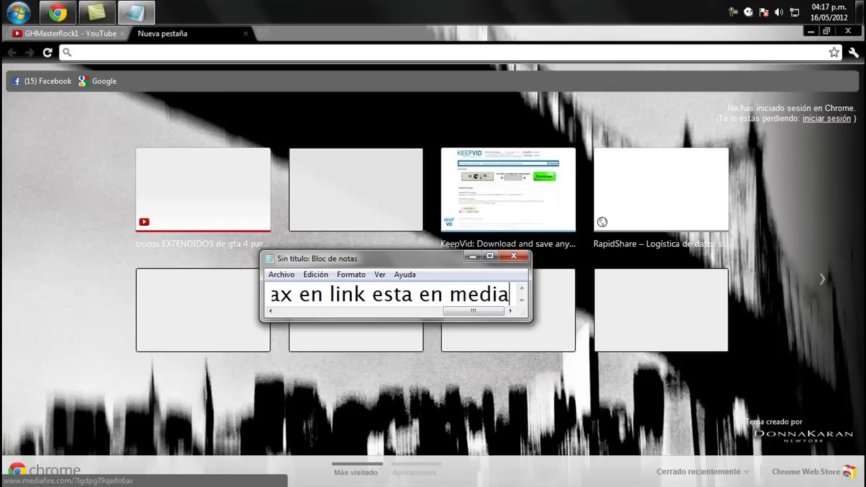
key(BackSpace)
key(BackSpace)
key(BackSpace)
key(BackSpace)
key(BackSpace)
key(BackSpace)
key(BackSpace)
key(BackSpace)
key(BackSpace)
key(BackSpace)
key(BackSpace)
key(BackSpace)
key(BackSpace)
key(BackSpace)
key(BackSpace)
key(BackSpace)
key(BackSpace)
key(BackSpace)
key(BackSpace)
key(BackSpace)
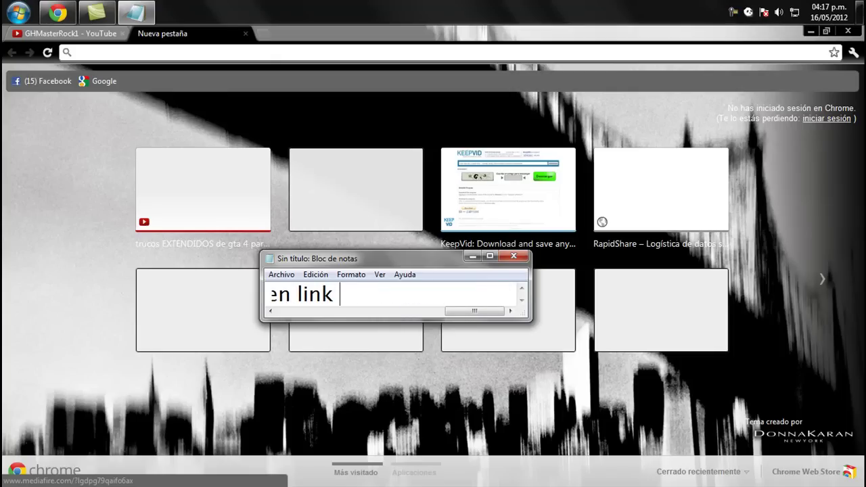
key(BackSpace)
key(BackSpace)
key(BackSpace)
key(BackSpace)
key(BackSpace)
key(BackSpace)
key(BackSpace)
key(BackSpace)
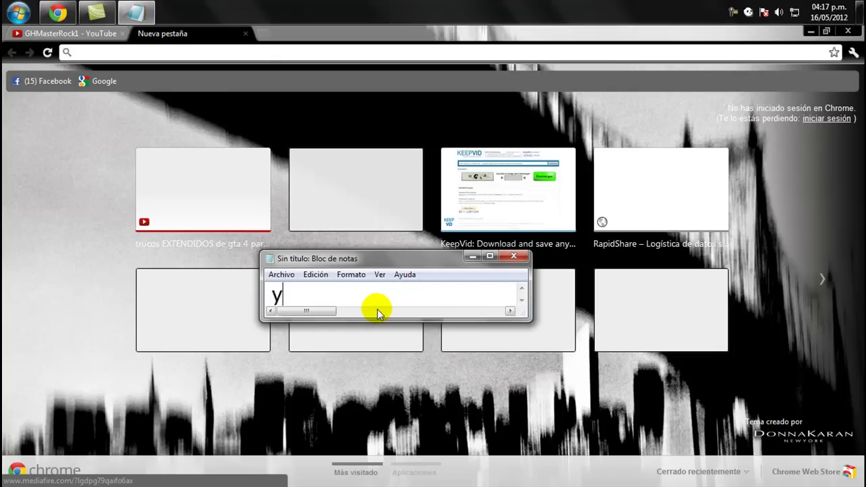
Switch to Chrome and open the copied MediaFire link in the new tab
click(154, 52)
right_click(154, 53)
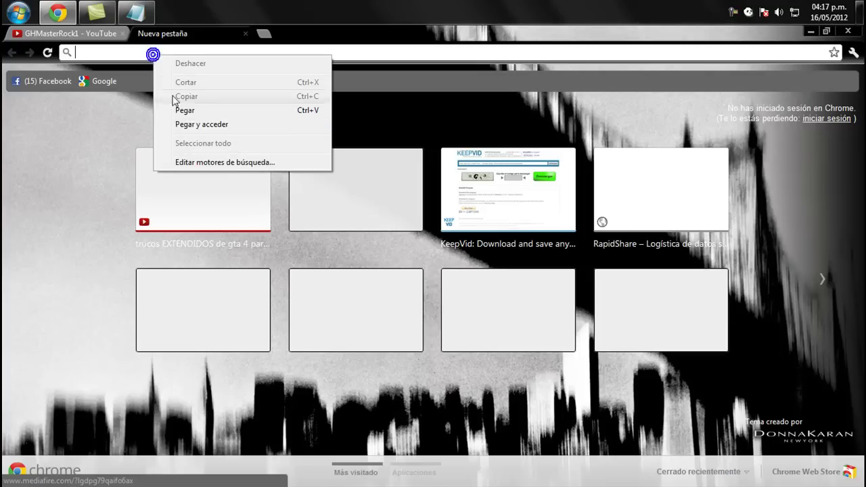
click(187, 121)
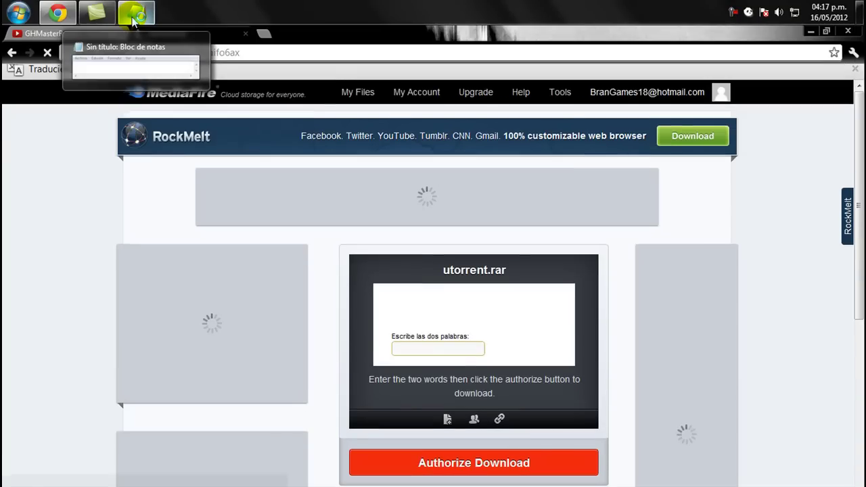
Move the Notepad note clear of the captcha, write "bueno escribimos las palabras" and dismiss the browser's translation bar
click(133, 20)
drag(372, 260, 627, 86)
click(558, 124)
text(bueno esc)
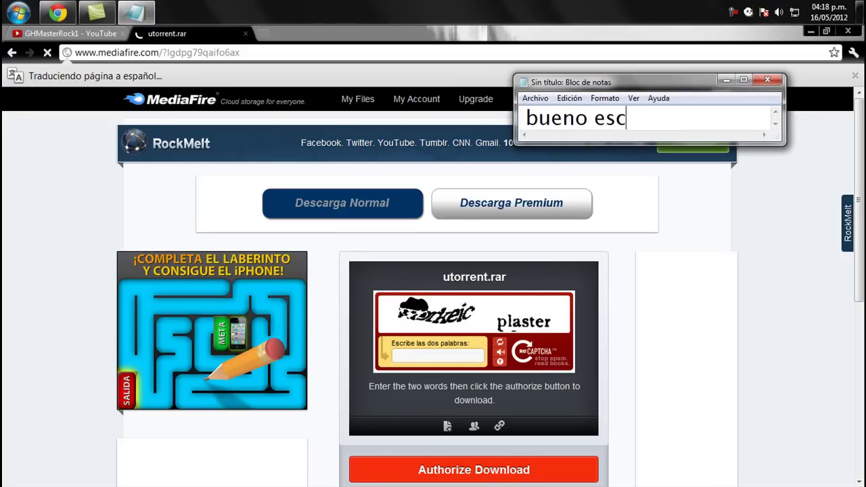
text(ribimos )
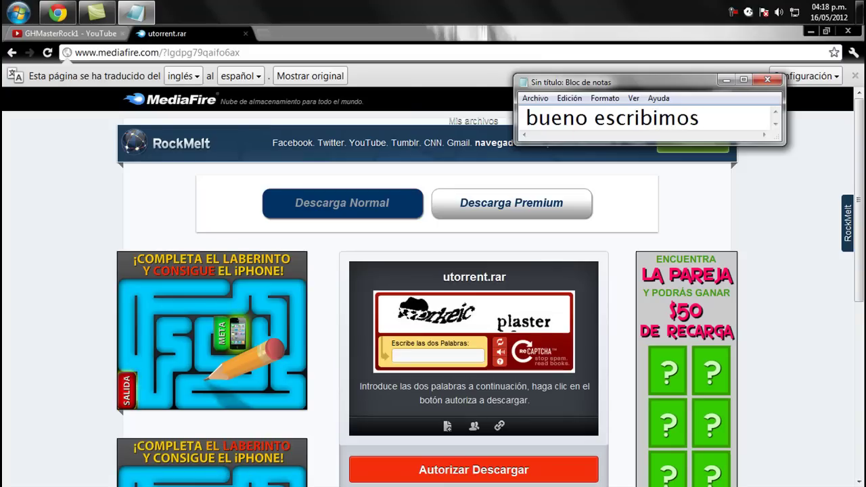
text(la)
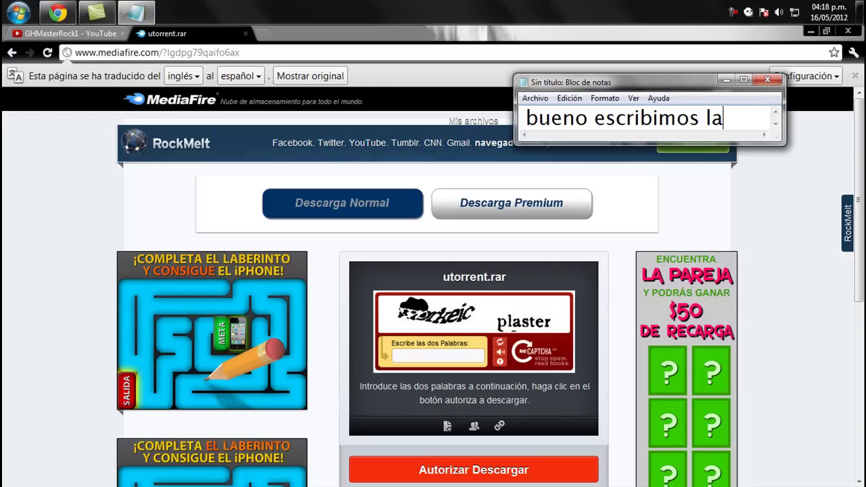
text(s palabras)
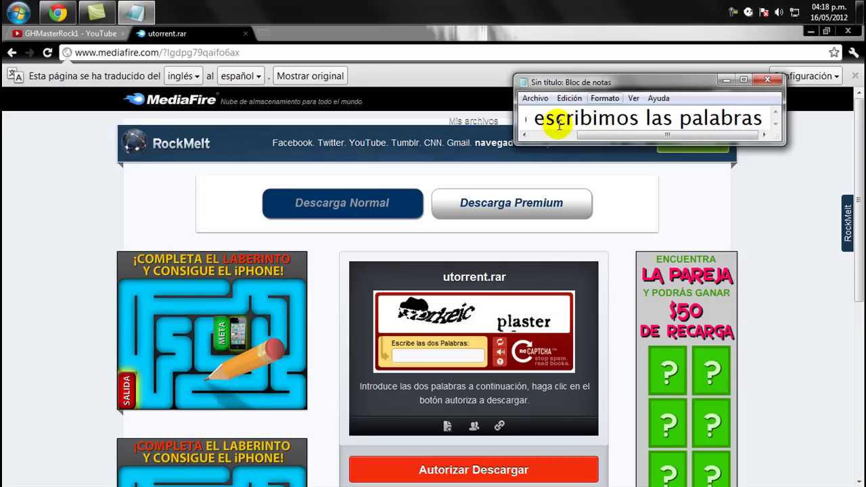
click(854, 76)
click(135, 13)
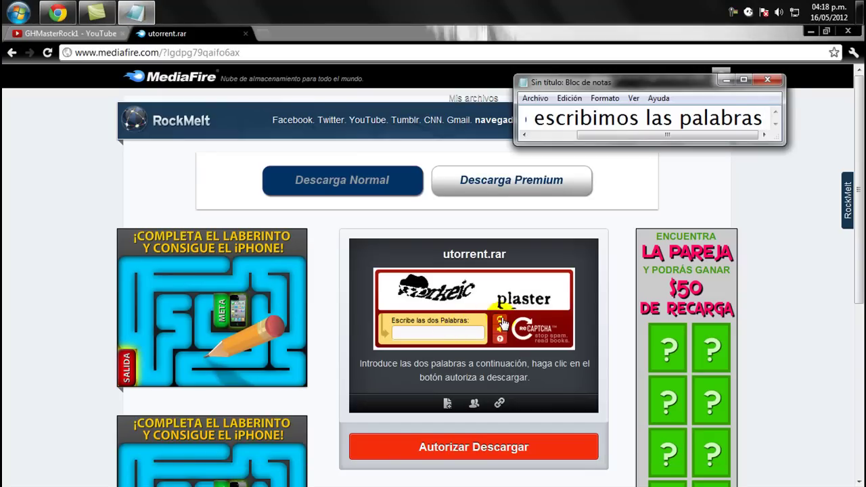
Enter the two reCAPTCHA words on the MediaFire page and submit them to authorize the utorrent.rar download
click(452, 330)
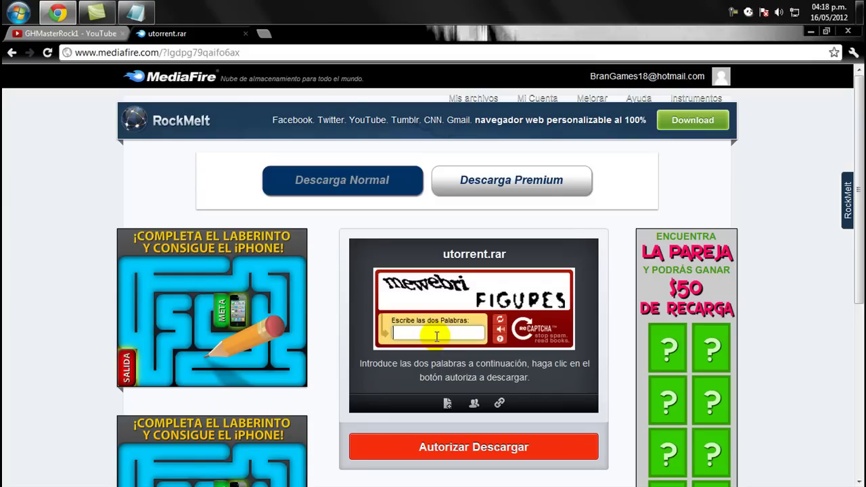
text(mewebri)
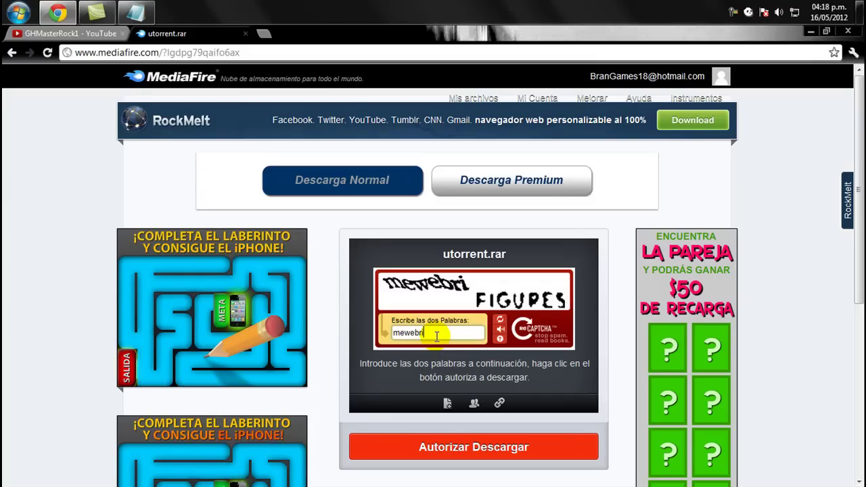
text( F)
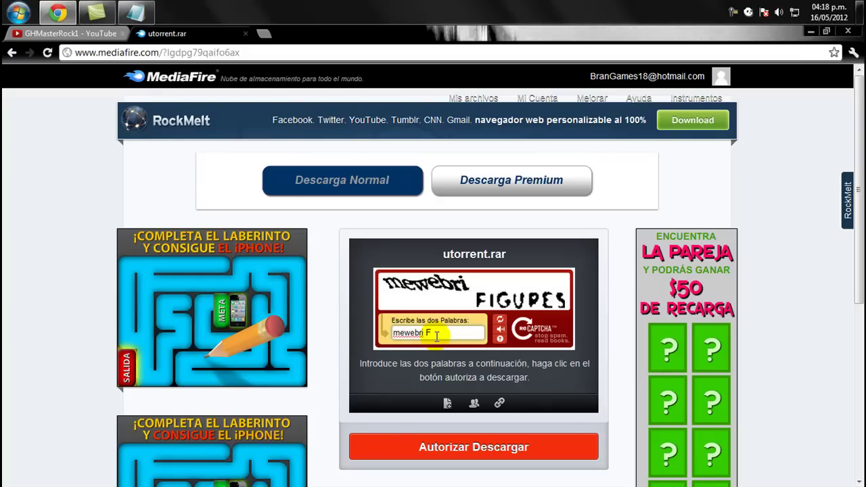
text(IGUPES)
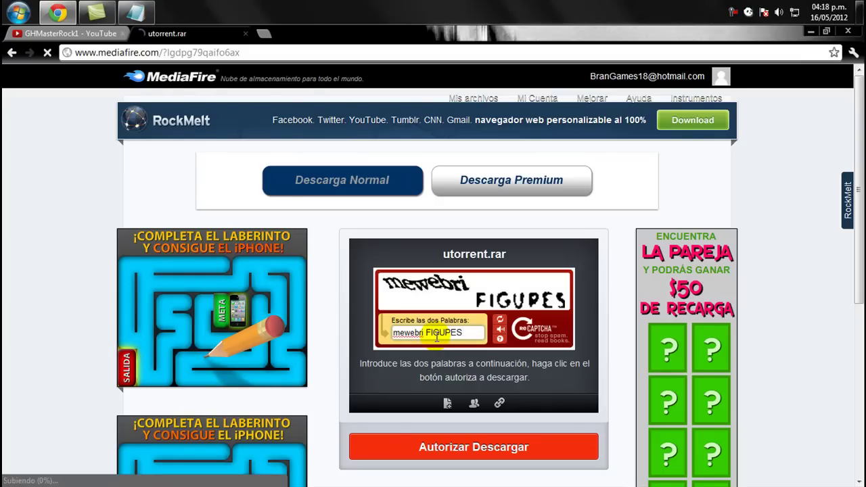
key(Return)
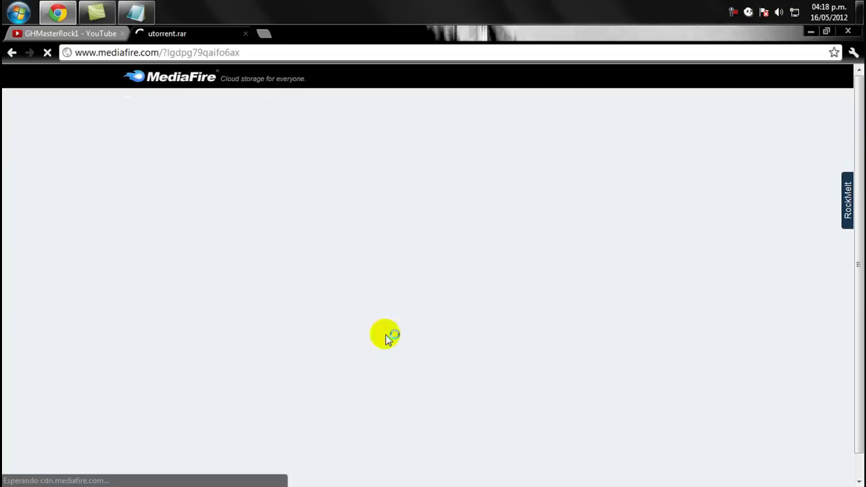
Replace the note's text with "Una vez puesto las palabras"
click(135, 12)
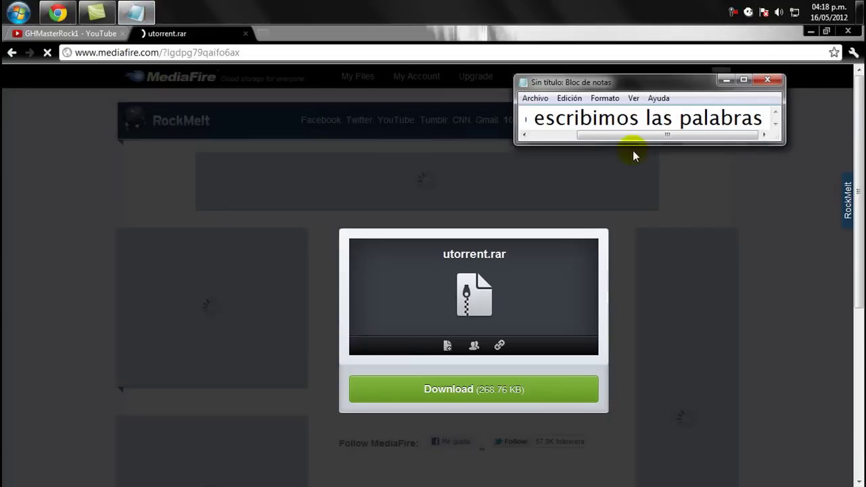
key(shift+Home)
key(BackSpace)
text(U)
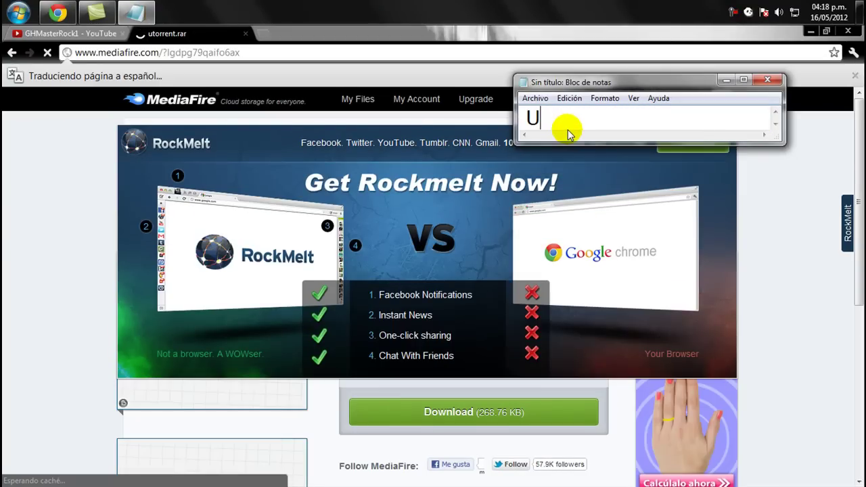
text(na ve)
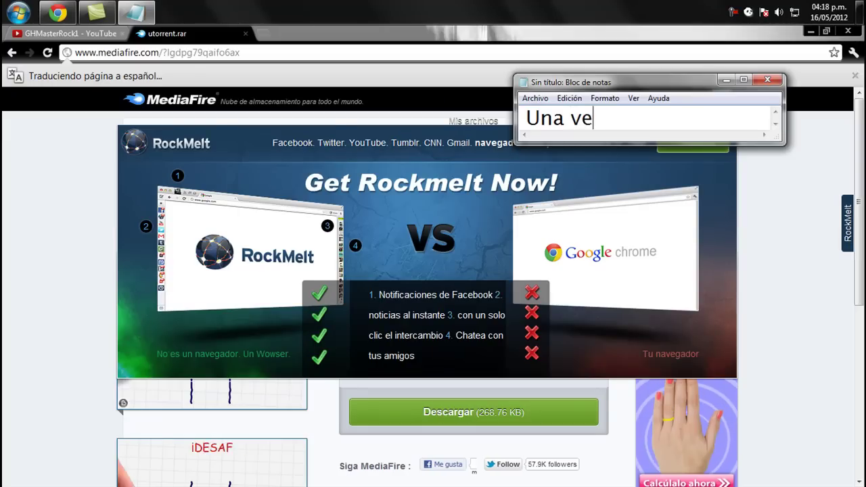
text(z puesto las palabras)
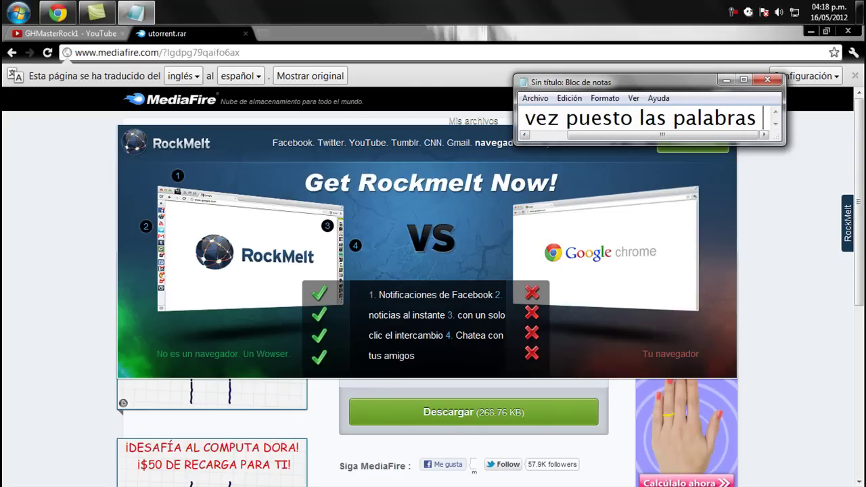
Show the utorrent.rar download page, add "les saldra esto" to the note and clear its text
click(689, 192)
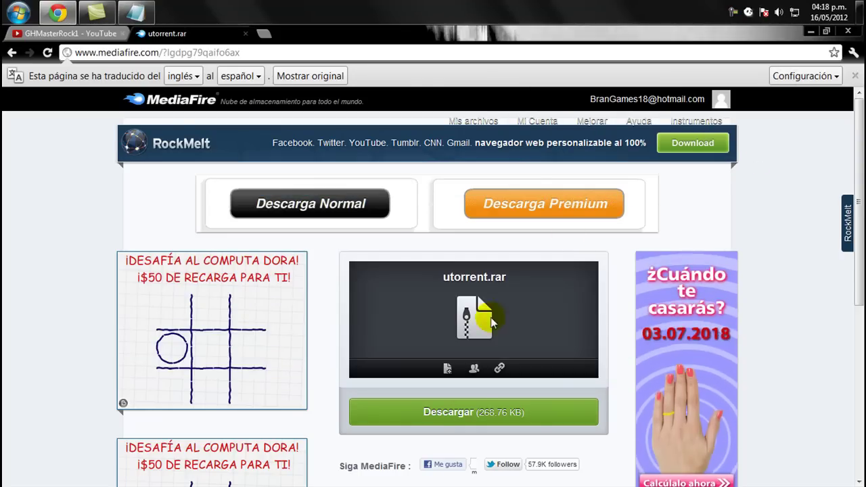
key(alt+Tab)
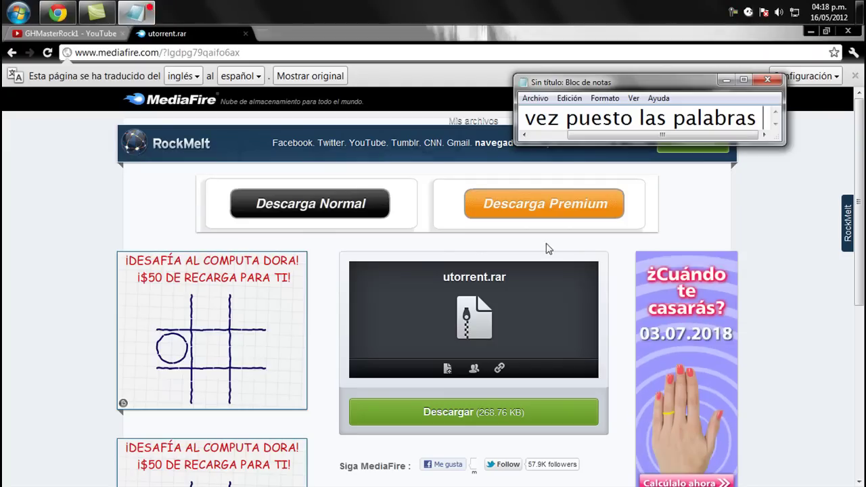
text(les saldra esto)
key(shift+Left)
key(shift+Left)
key(shift+Left)
key(shift+Left)
key(shift+Left)
key(shift+Left)
key(shift+Left)
key(ctrl+z)
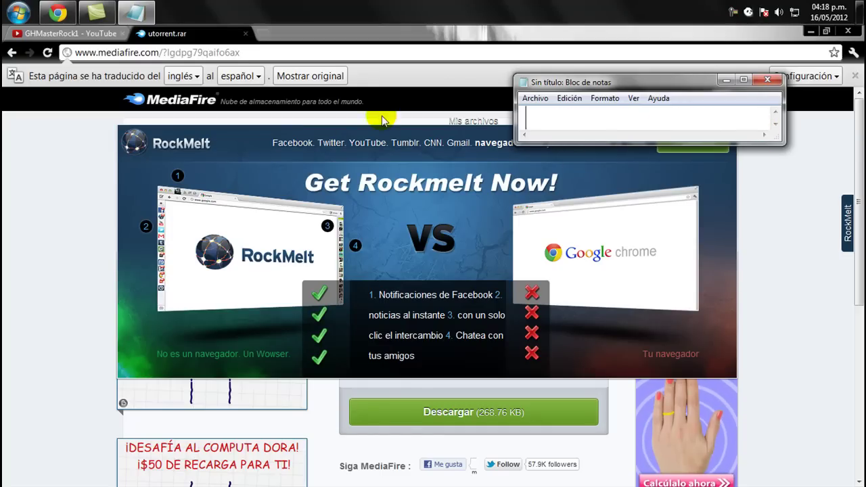
Minimize the note, dismiss the translation bar and point out the utorrent.rar file name on the download page
click(725, 79)
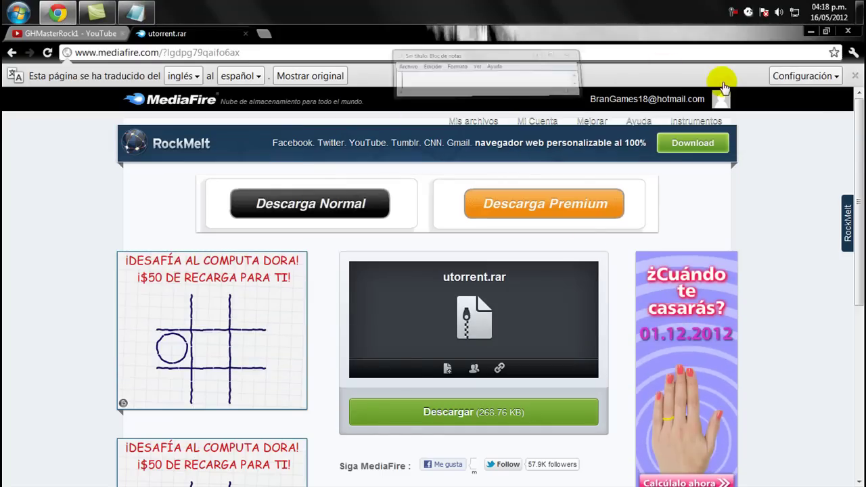
click(855, 76)
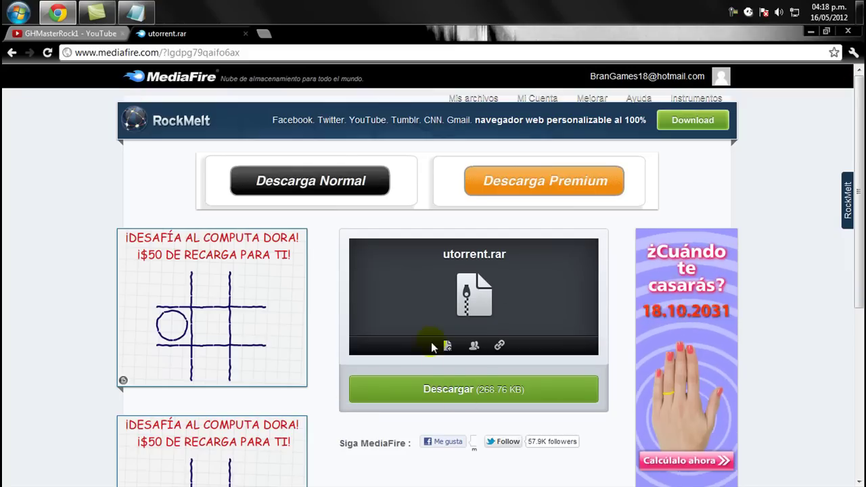
drag(445, 254, 499, 254)
click(499, 226)
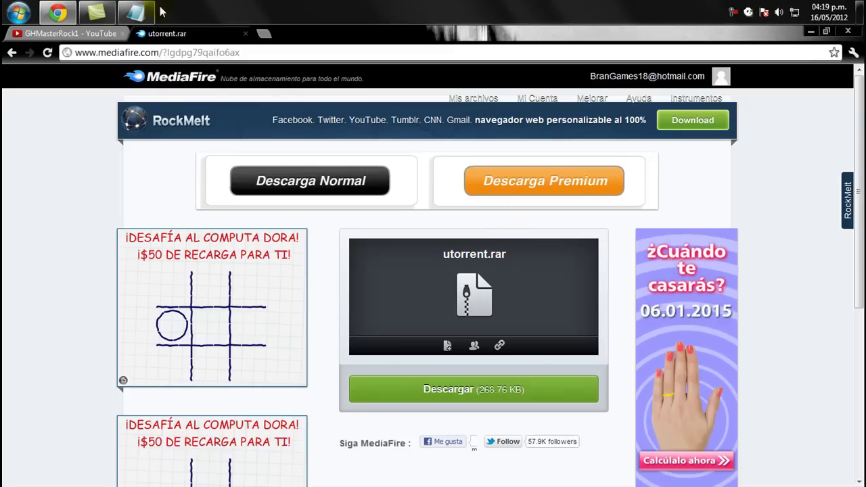
Write "y le dan a descargar" in the note, erase it and minimize the note
click(138, 12)
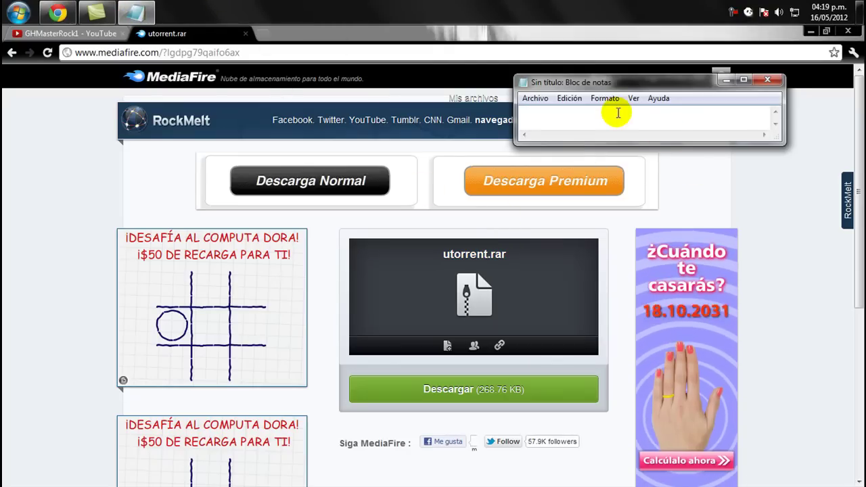
text(y le dan a descargar)
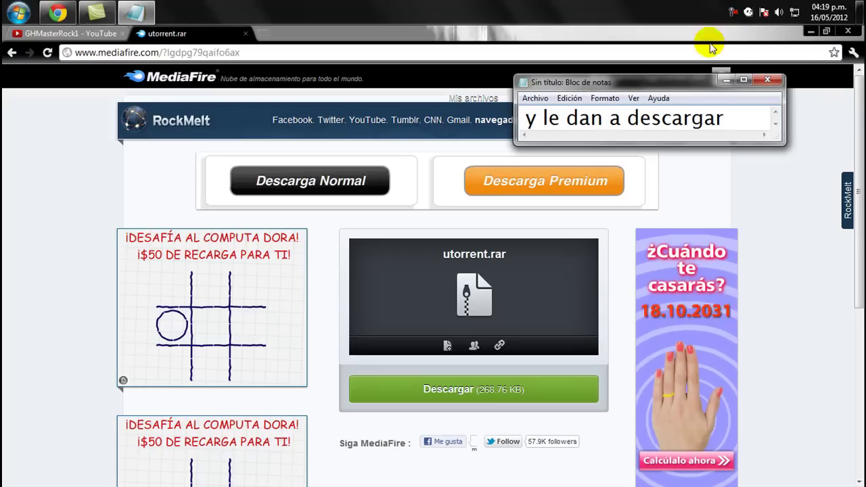
triple_click(741, 108)
key(Delete)
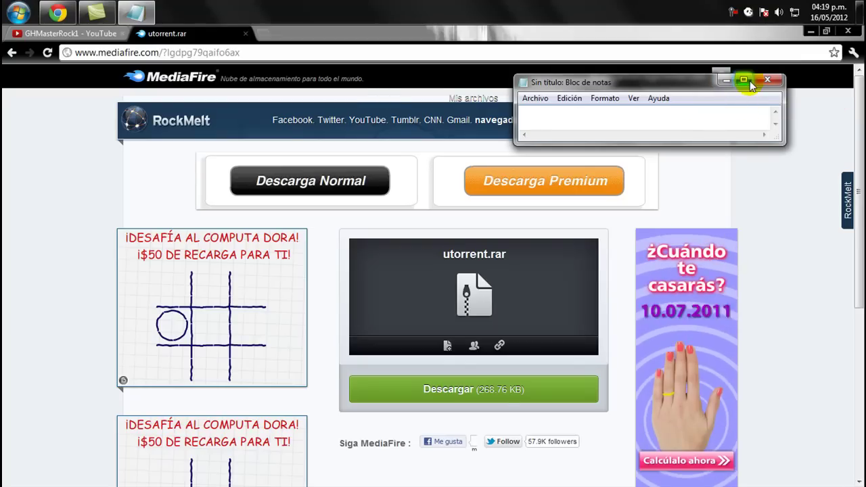
click(727, 80)
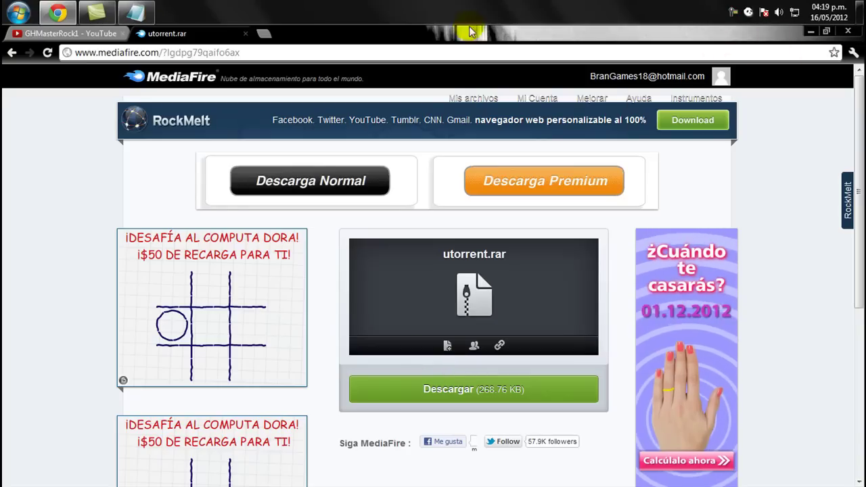
Reopen the note, write "yo no le doy por que ya lo tengo" and erase the text
click(127, 14)
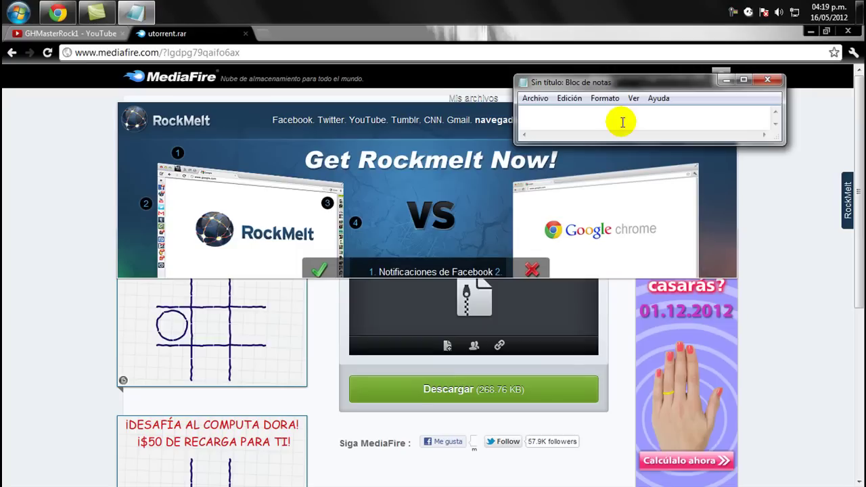
text(yo no le do)
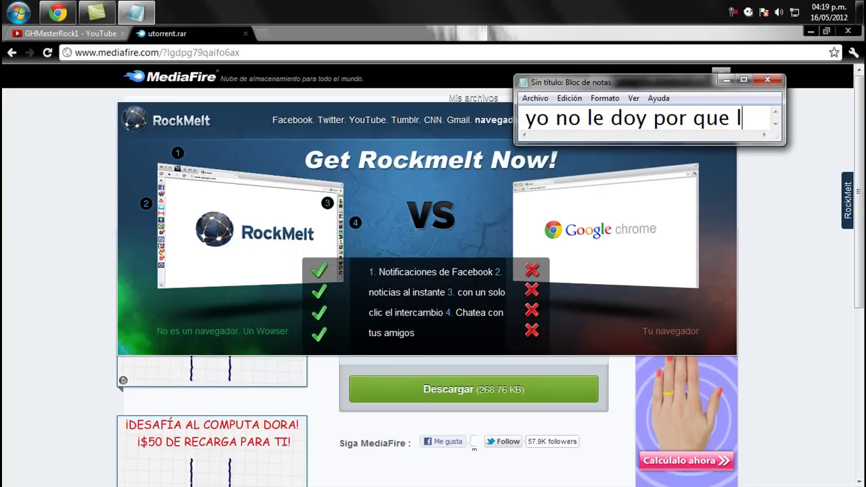
text(y por que ya lo tengo)
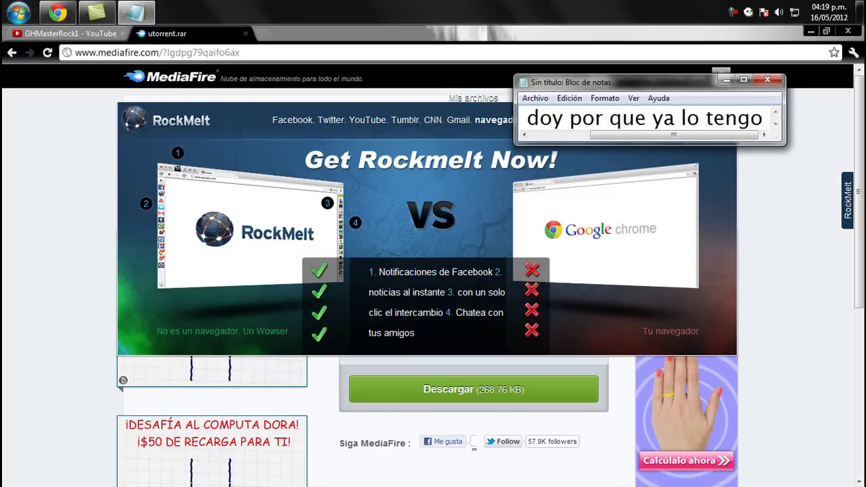
key(BackSpace)
key(BackSpace)
key(BackSpace)
key(BackSpace)
key(BackSpace)
key(BackSpace)
key(BackSpace)
key(BackSpace)
key(BackSpace)
key(BackSpace)
key(BackSpace)
key(BackSpace)
key(BackSpace)
key(BackSpace)
key(BackSpace)
key(BackSpace)
key(BackSpace)
key(BackSpace)
key(BackSpace)
key(BackSpace)
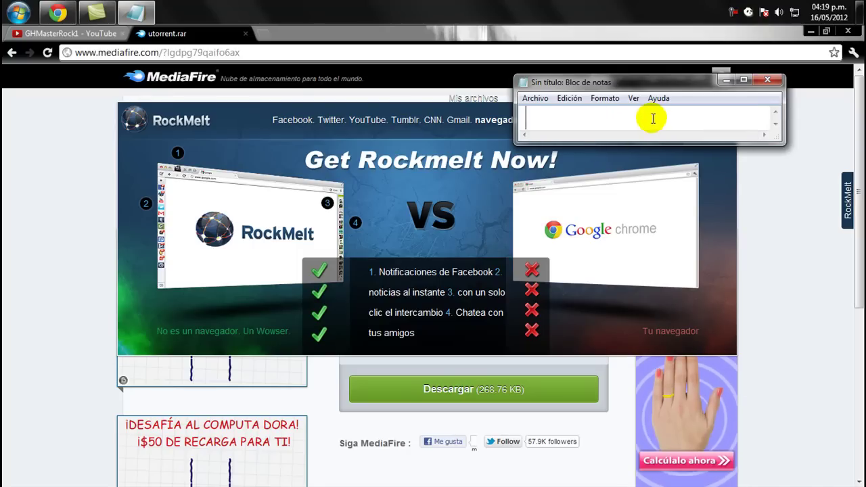
Write "bueno seguimos" in the note and erase it
text(bueno seg)
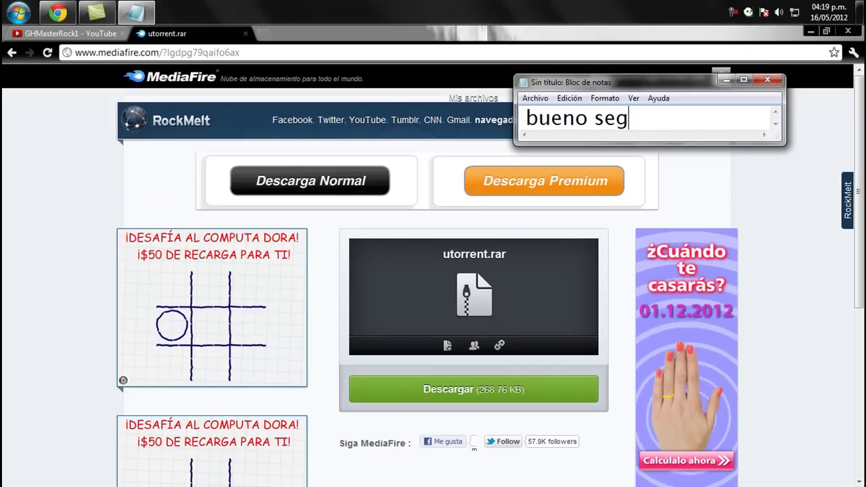
text(uimos)
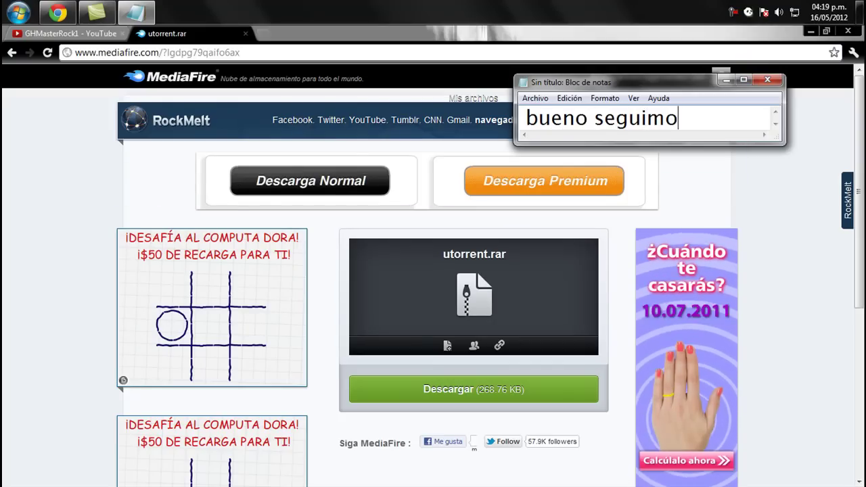
key(BackSpace)
key(BackSpace)
key(BackSpace)
key(BackSpace)
key(BackSpace)
key(BackSpace)
key(BackSpace)
key(BackSpace)
key(BackSpace)
key(BackSpace)
key(BackSpace)
key(BackSpace)
key(BackSpace)
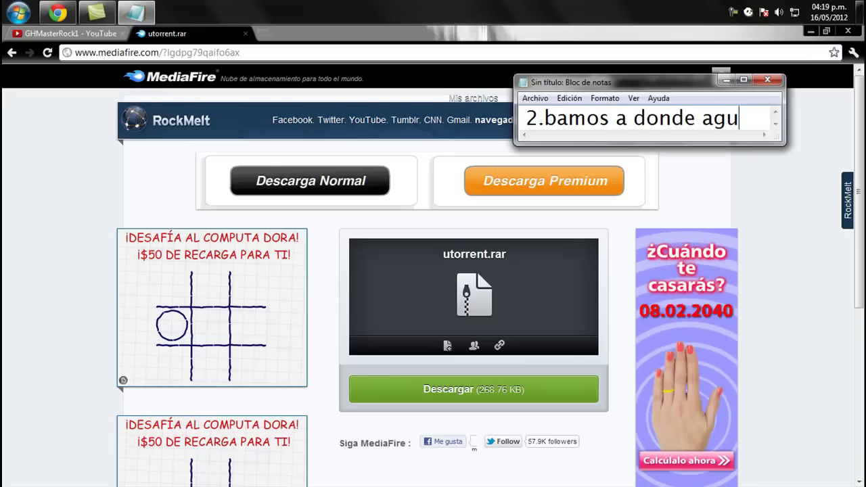
Write "2.bamos a donde aguardaron el archivo" in the note and clear it
text(rdaron )
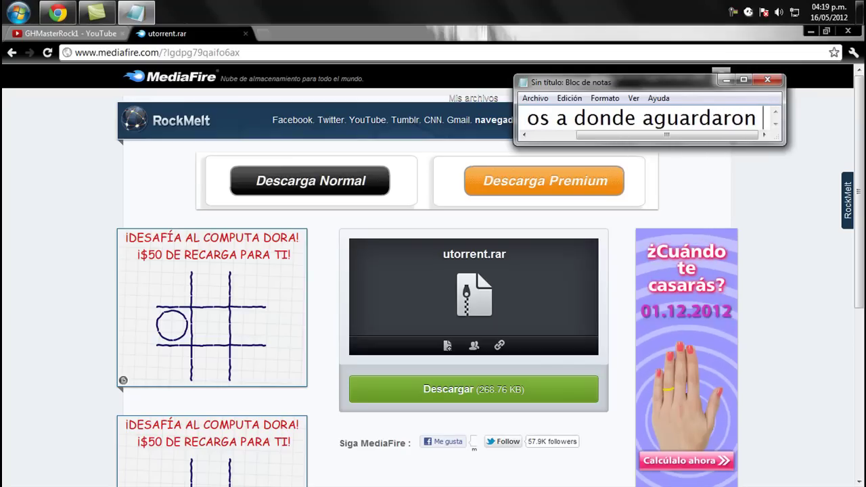
text(el archivo)
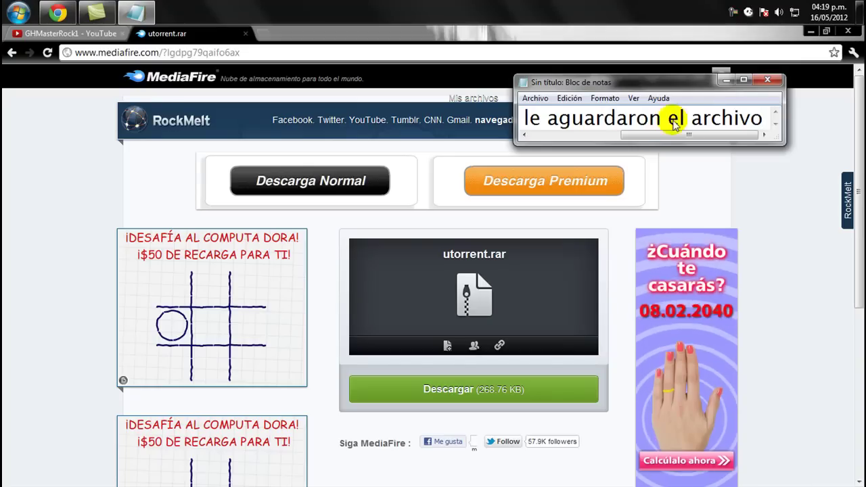
click(768, 115)
key(shift+Home)
key(Delete)
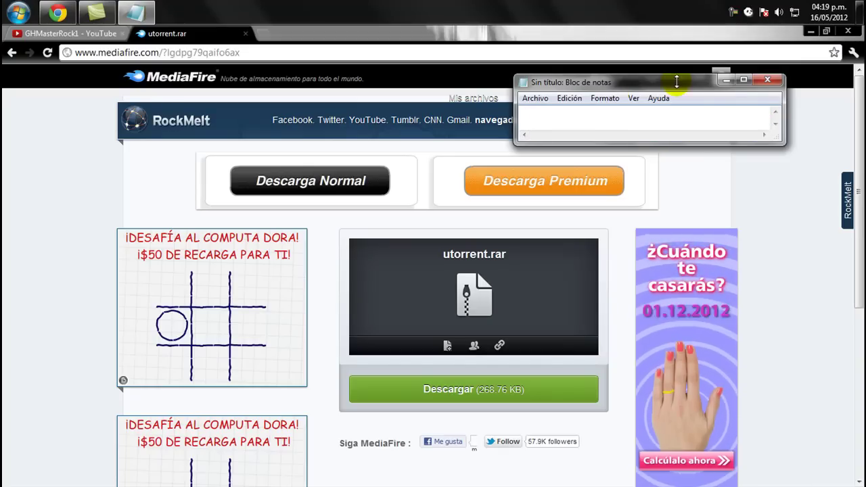
Minimize the note and the browser, and open the Archivos folder from the desktop
click(726, 80)
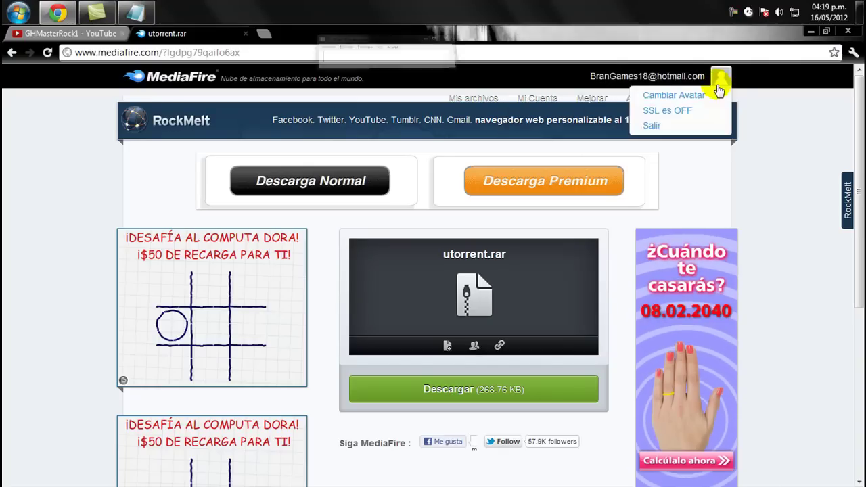
click(811, 32)
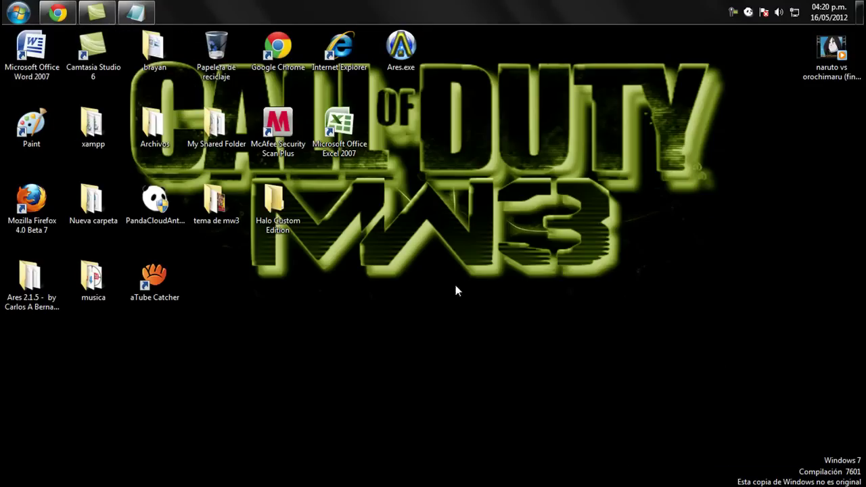
double_click(169, 135)
Bring back the note over the Archivos folder, write "bueno yo lo tengo a" and remove the text
click(135, 13)
click(583, 115)
text(bueno yo lo tengo a)
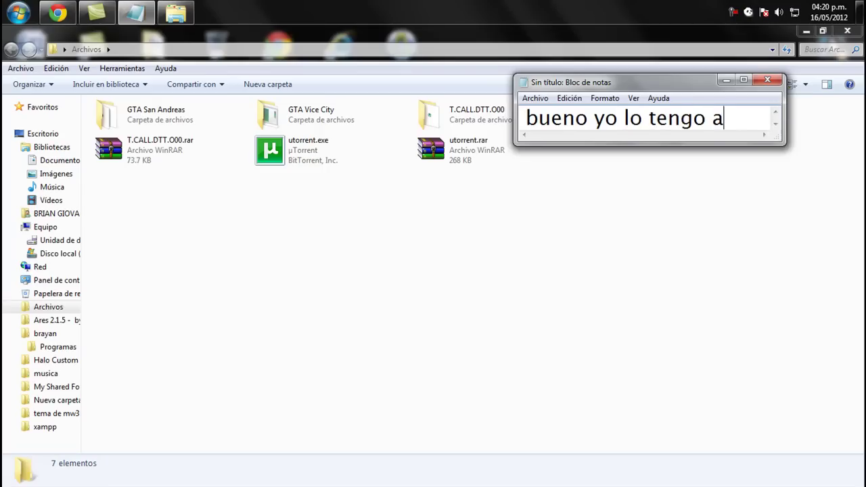
key(ctrl+z)
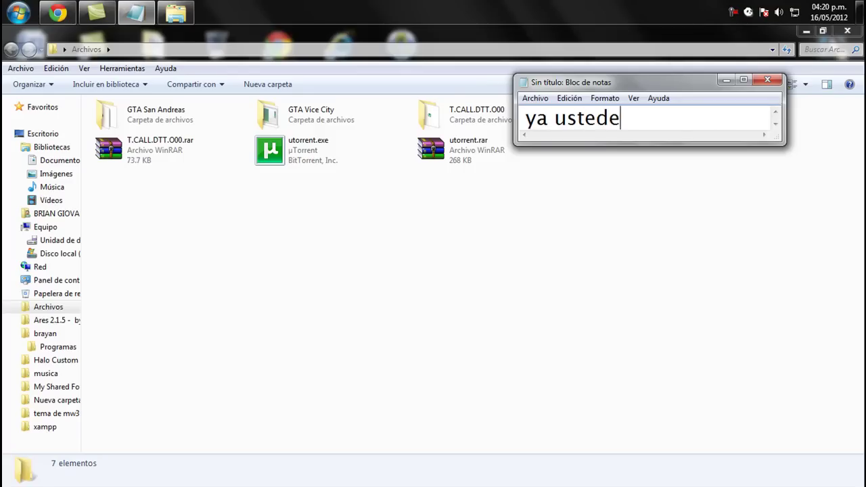
Write "ya ustedes lo abren donde lo tienen" in the note and clear it
text(abre)
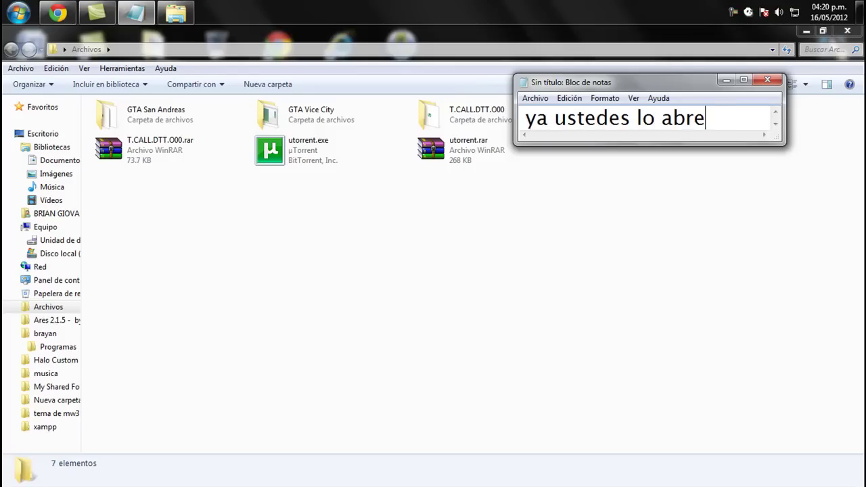
text(n donde l)
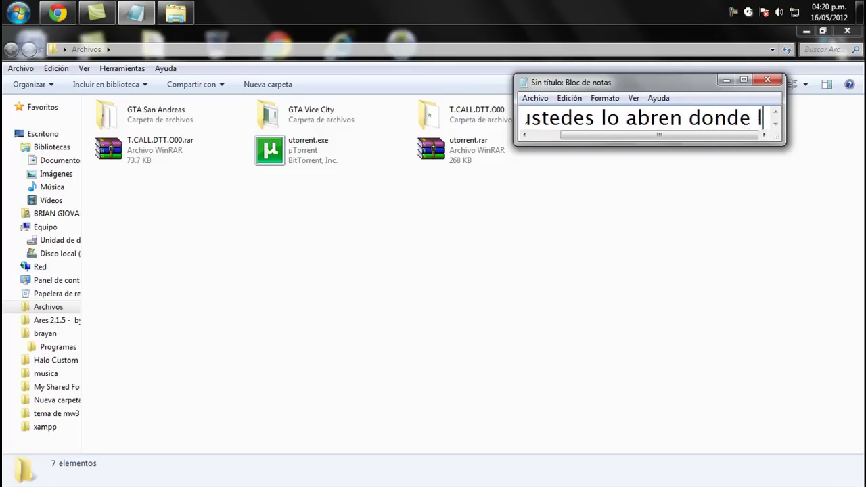
text(o tienen)
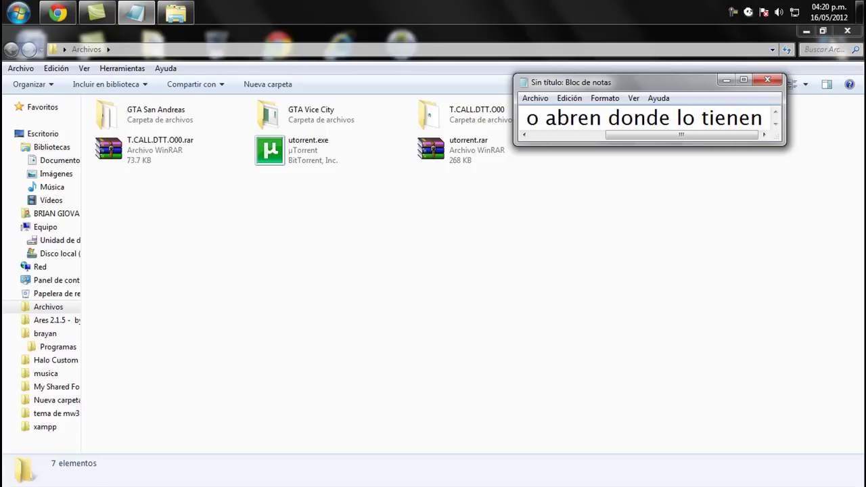
drag(758, 124, 535, 124)
key(BackSpace)
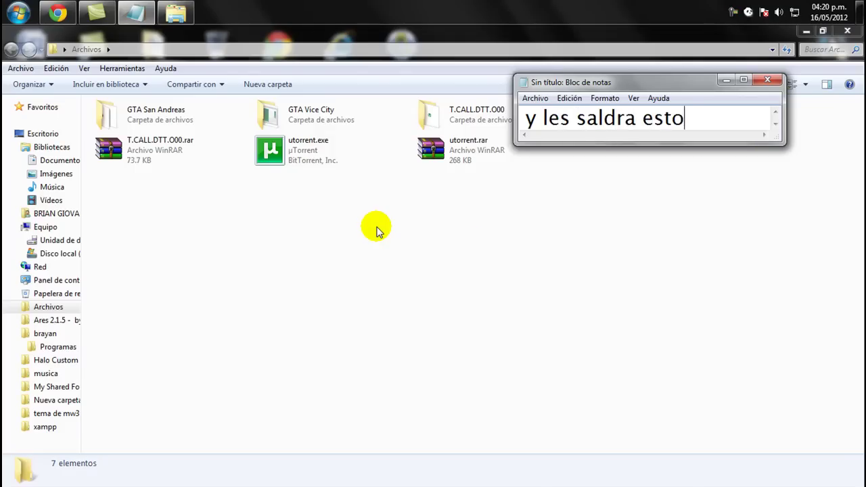
Show "y les saldra esto" in the note, erase it and minimize the note
key(BackSpace)
key(BackSpace)
key(BackSpace)
key(BackSpace)
key(BackSpace)
key(BackSpace)
key(BackSpace)
key(BackSpace)
key(BackSpace)
key(BackSpace)
key(BackSpace)
key(BackSpace)
key(BackSpace)
key(BackSpace)
key(BackSpace)
key(BackSpace)
click(727, 80)
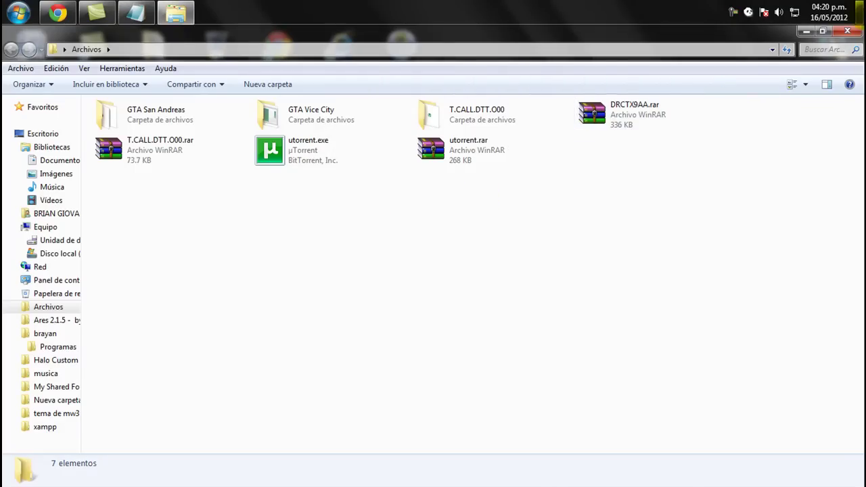
Shrink the Archivos window, move utorrent.rar out onto the desktop and close the folder
click(822, 31)
drag(452, 170, 600, 433)
click(805, 48)
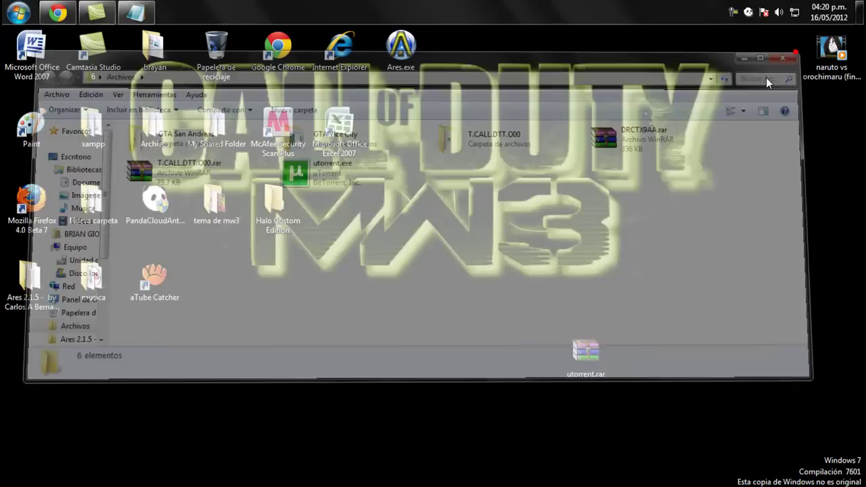
Reposition utorrent.rar higher on the desktop and point it out with selection boxes around it
mouse_move(582, 348)
mouse_down()
mouse_move(562, 278)
mouse_move(517, 202)
mouse_up()
drag(479, 138, 573, 254)
click(449, 139)
drag(478, 145, 583, 264)
Reopen the note and write "y le dan click derecho y extraer aqui"
click(138, 17)
click(544, 128)
text(y le dan click)
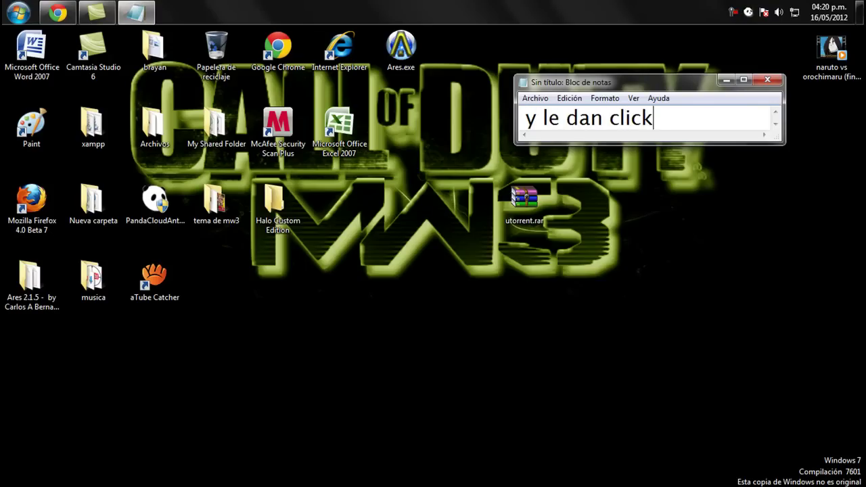
text( derecho)
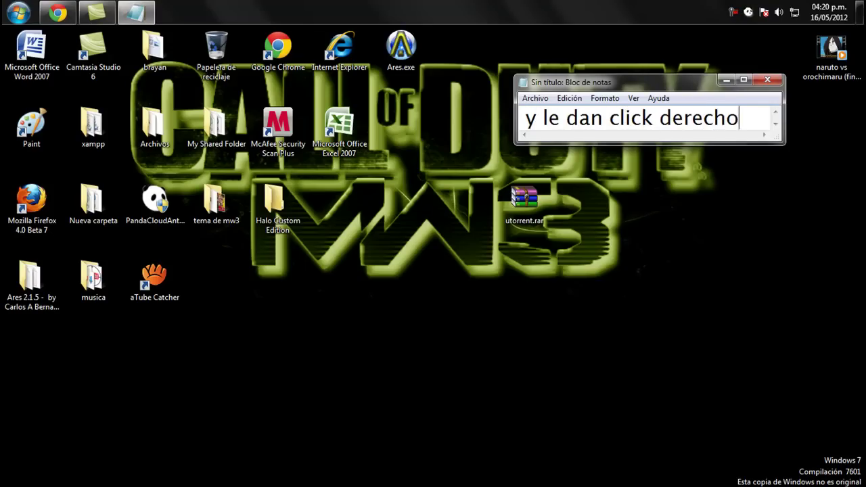
text( y e)
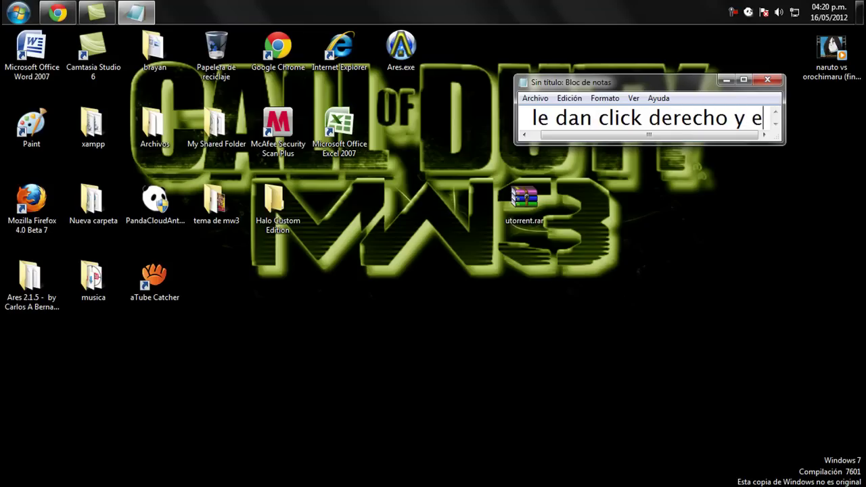
text(xtraer aqui)
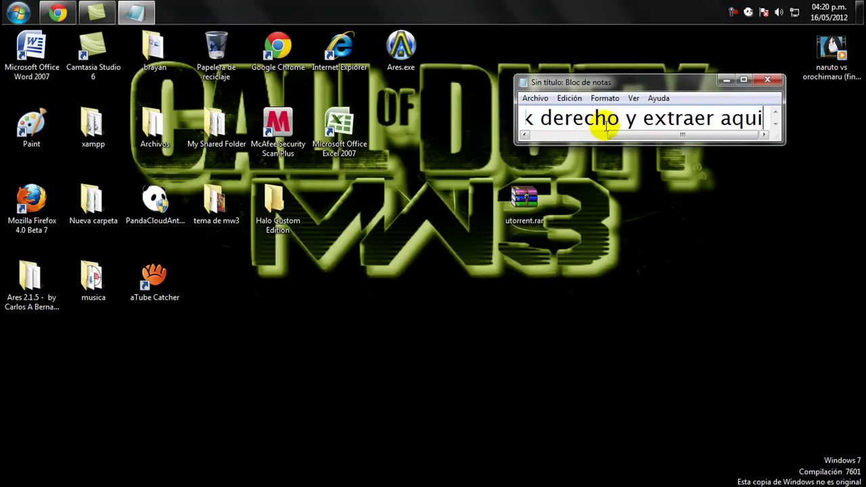
Enclose the words "extraer aqui" in the note in ¨ marks
key(ctrl+Left)
key(ctrl+Left)
text(¨)
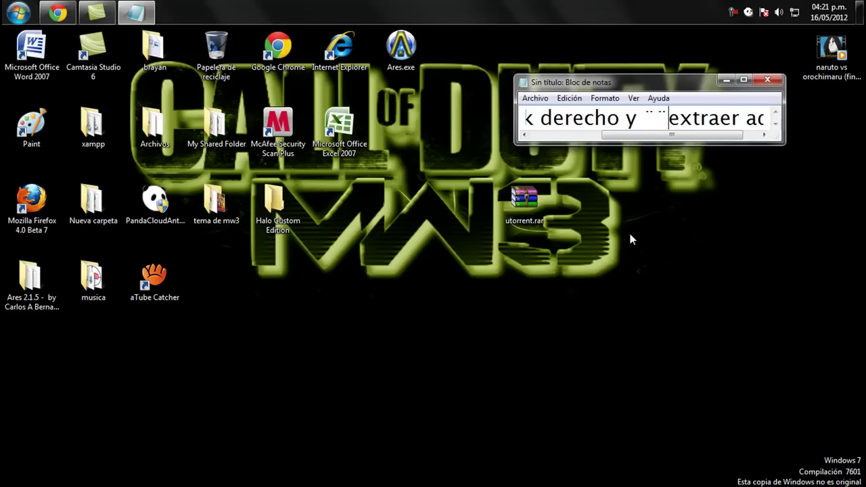
key(BackSpace)
key(Right)
key(Right)
key(Right)
key(Right)
key(Right)
key(Right)
key(Right)
key(Right)
key(Right)
key(Right)
key(Right)
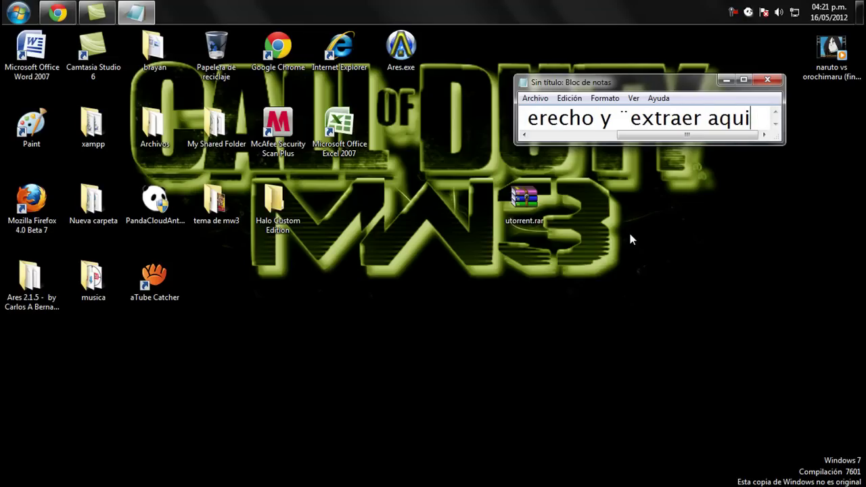
text(¨ ¨)
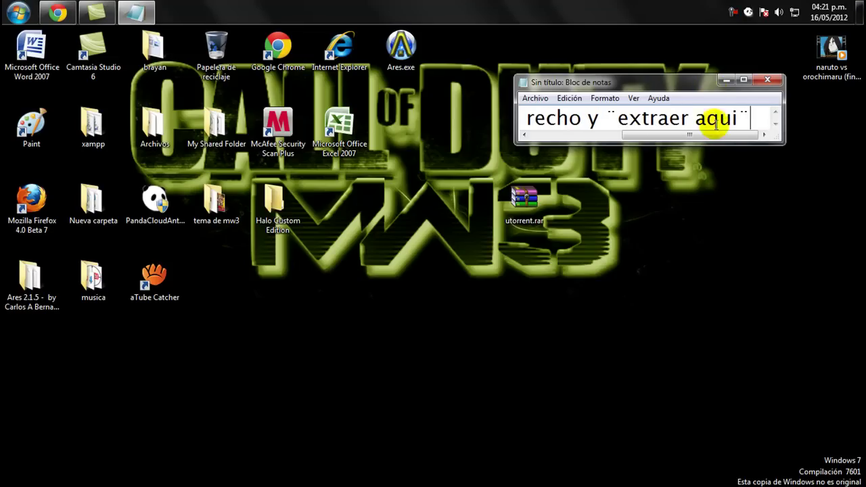
Clear the note's text and minimize the note
drag(760, 108, 502, 110)
key(Delete)
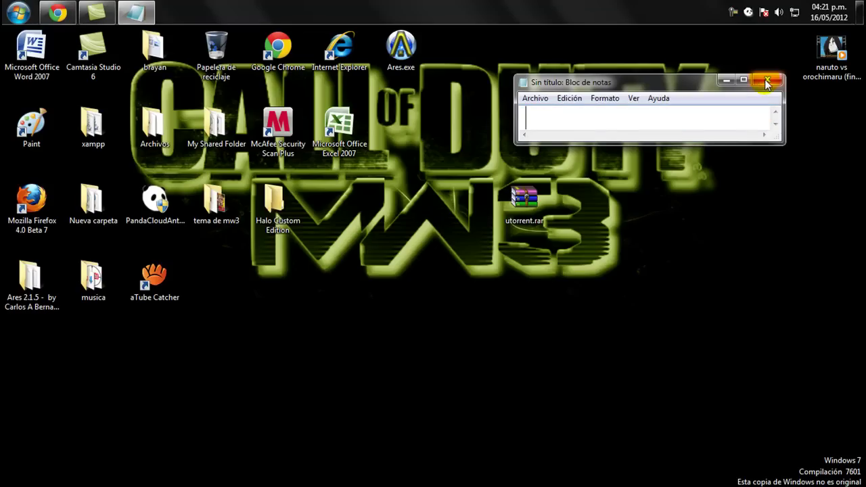
click(727, 83)
Extract utorrent.rar directly onto the desktop with the Extraer aquí option
drag(477, 256, 595, 157)
right_click(523, 209)
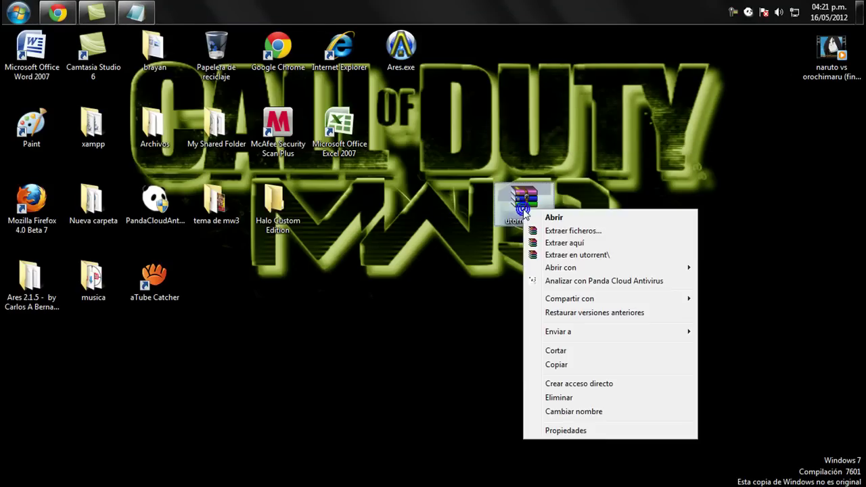
click(565, 243)
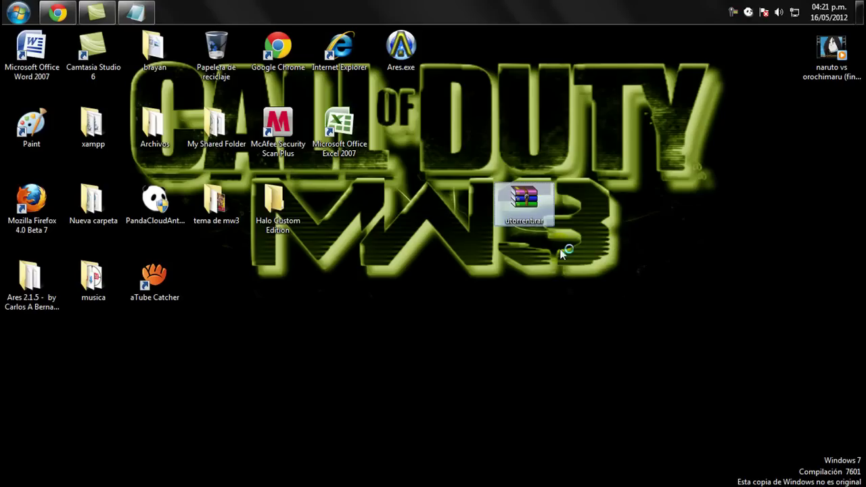
Reopen the note, write "y se les empesara a extraer" and erase the text
click(135, 13)
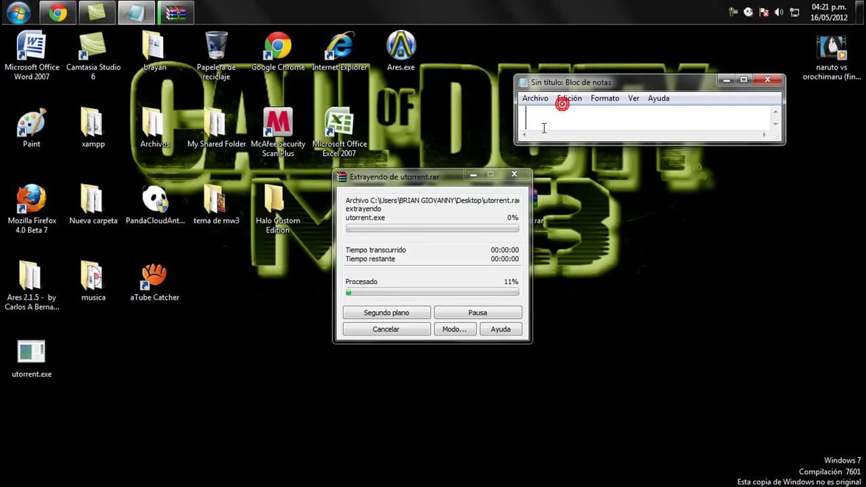
click(544, 128)
text(y se les empesar)
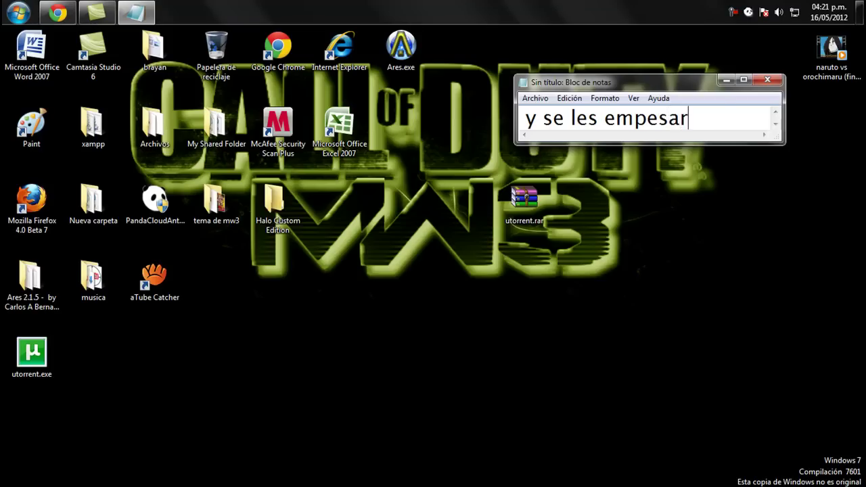
text(aer)
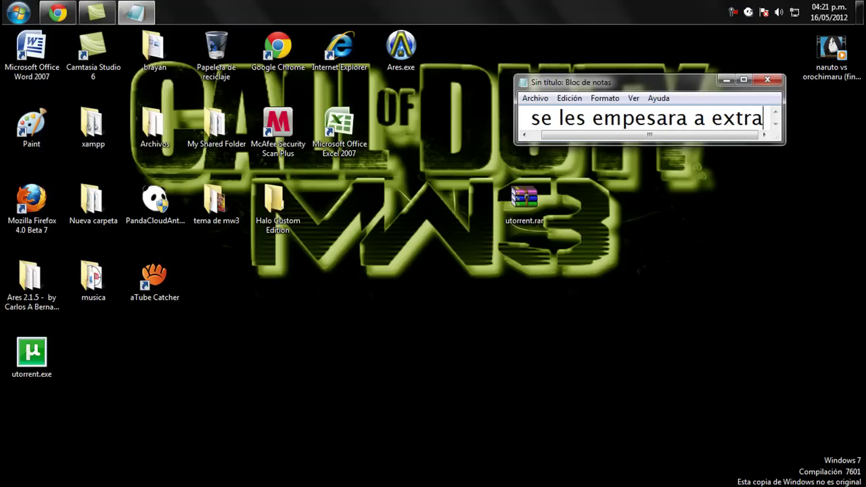
key(BackSpace)
key(BackSpace)
key(BackSpace)
key(BackSpace)
key(BackSpace)
key(BackSpace)
key(BackSpace)
key(BackSpace)
key(BackSpace)
key(BackSpace)
key(BackSpace)
key(BackSpace)
key(BackSpace)
key(BackSpace)
key(BackSpace)
key(BackSpace)
key(BackSpace)
key(BackSpace)
key(BackSpace)
key(BackSpace)
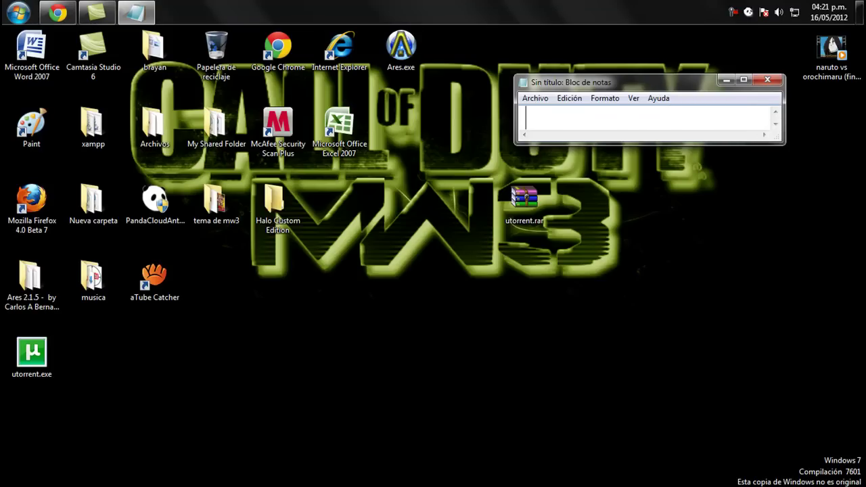
Write "bueno una vez extraido les saldra esto" in the note, erase the text and minimize the note
text(bueno una )
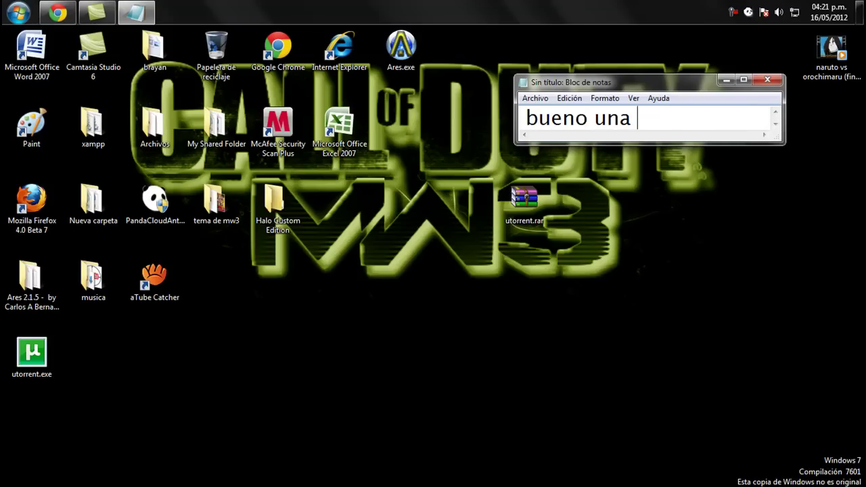
text(ve)
key(BackSpace)
text(vez extraido les saldra esto)
key(BackSpace)
key(BackSpace)
key(BackSpace)
key(BackSpace)
key(BackSpace)
key(BackSpace)
key(BackSpace)
key(BackSpace)
key(BackSpace)
key(BackSpace)
key(BackSpace)
key(BackSpace)
key(BackSpace)
key(BackSpace)
key(BackSpace)
key(BackSpace)
key(BackSpace)
key(BackSpace)
key(BackSpace)
key(BackSpace)
click(725, 82)
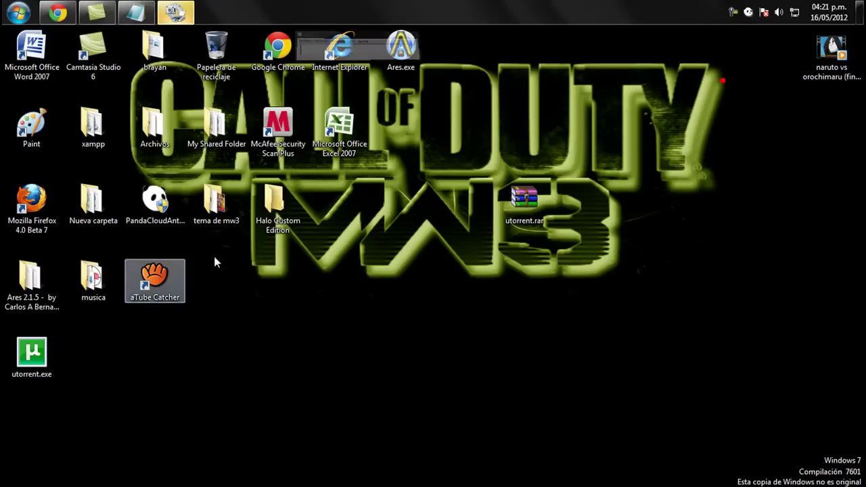
Move utorrent.exe and utorrent.rar to the empty area of the desktop and close the extra program running in the taskbar
click(14, 378)
drag(32, 357, 523, 308)
drag(521, 206, 438, 127)
click(523, 278)
drag(426, 219, 640, 348)
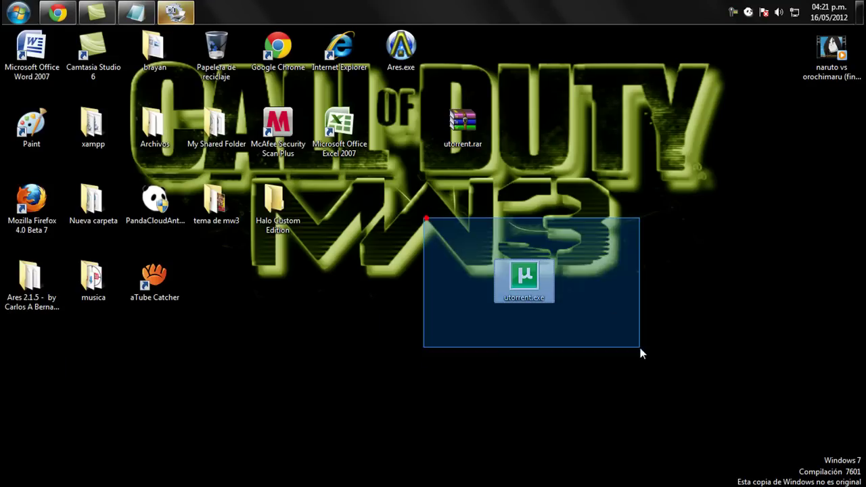
drag(475, 248, 625, 355)
drag(476, 233, 617, 365)
click(395, 254)
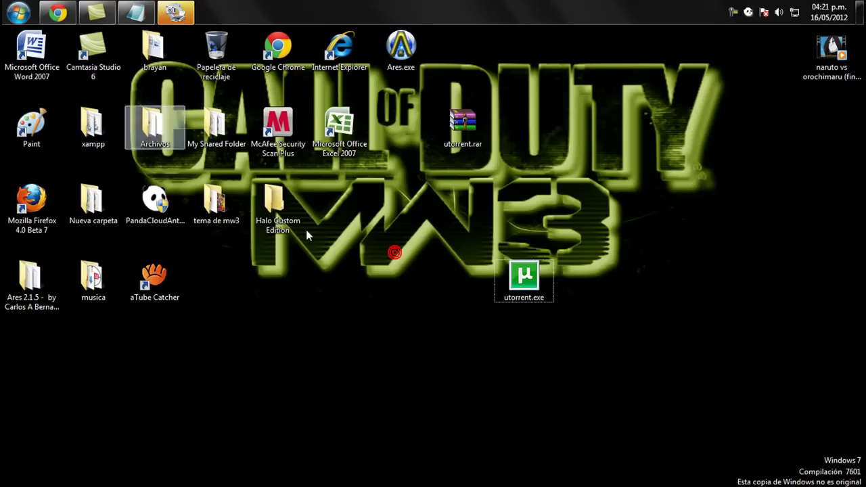
right_click(176, 11)
click(128, 77)
Reopen the note, write "bueno le dan 2 c", erase the text and minimize the note
click(568, 127)
text(b)
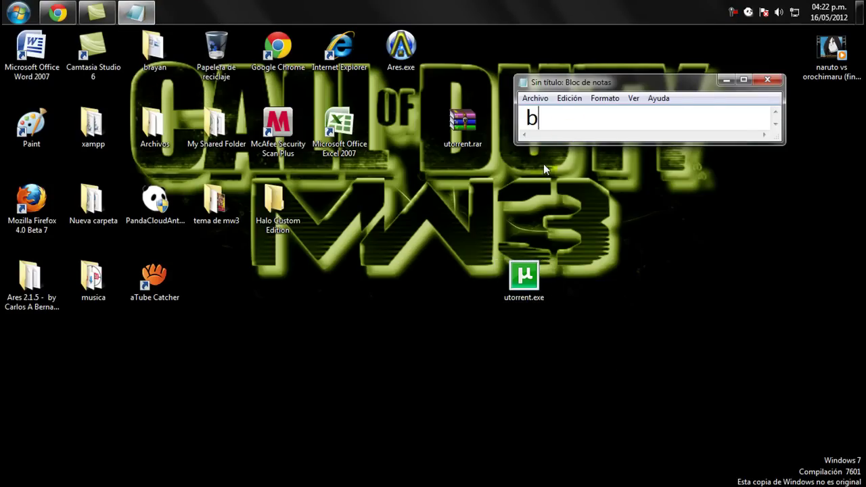
text(ueno le )
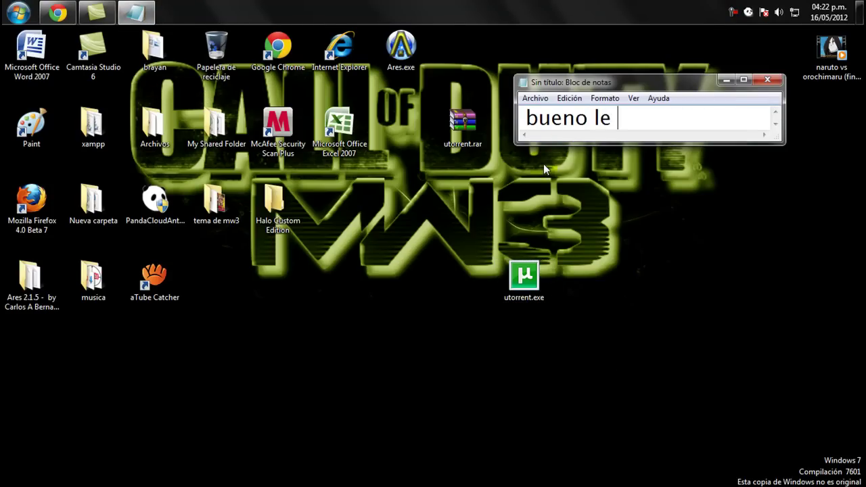
text(dan 2 l)
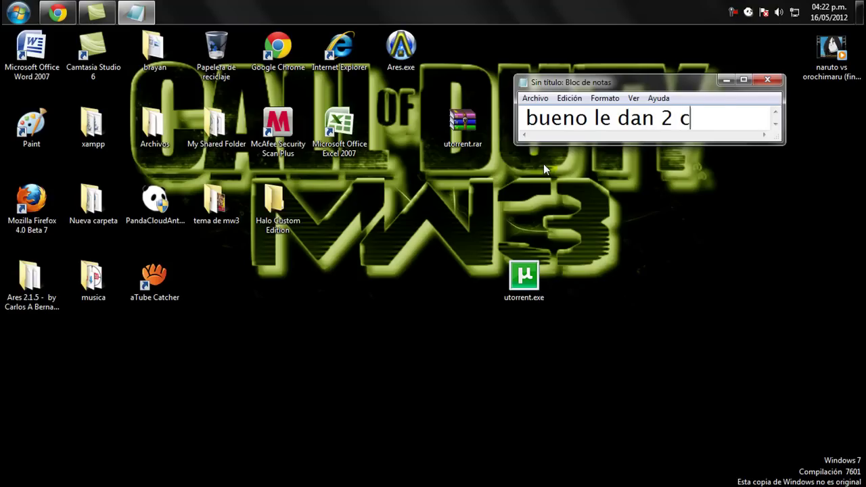
key(BackSpace)
key(BackSpace)
key(BackSpace)
key(BackSpace)
key(BackSpace)
key(BackSpace)
key(BackSpace)
key(BackSpace)
key(BackSpace)
key(BackSpace)
key(BackSpace)
key(BackSpace)
key(BackSpace)
key(BackSpace)
key(BackSpace)
key(BackSpace)
key(BackSpace)
key(BackSpace)
key(BackSpace)
key(BackSpace)
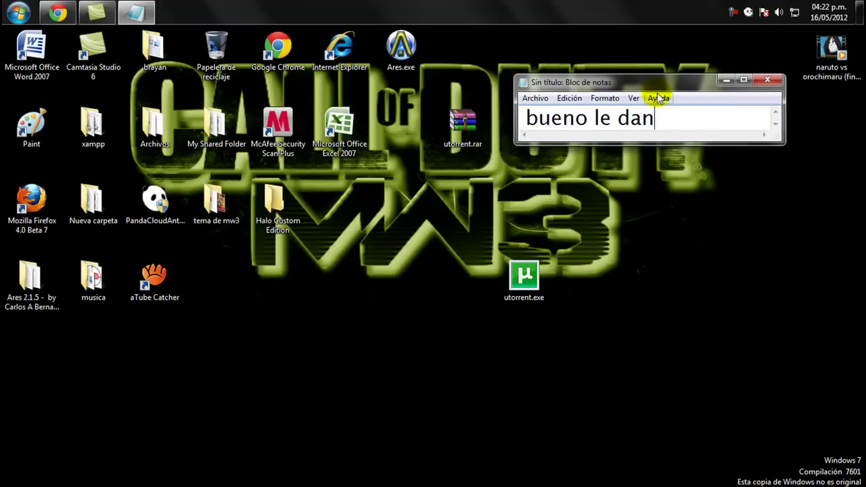
click(725, 80)
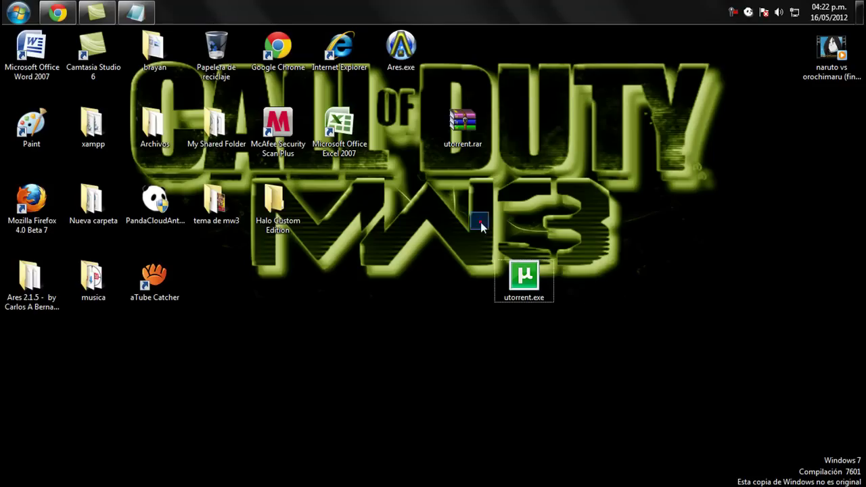
double_click(541, 288)
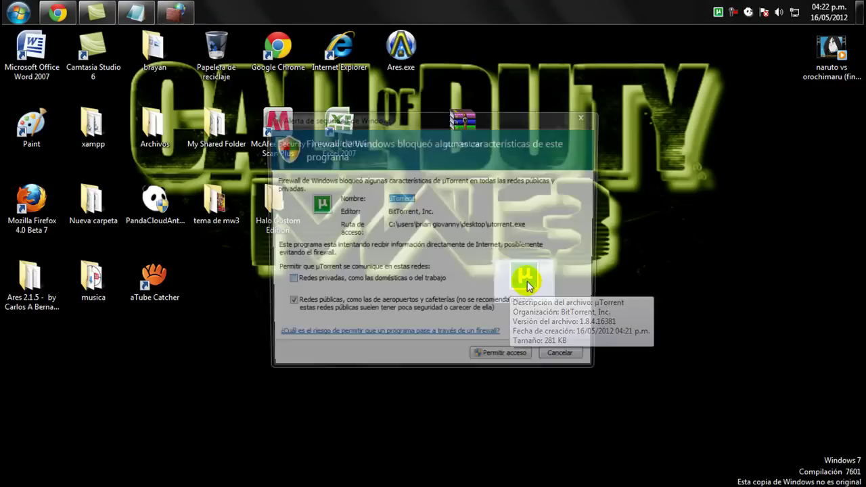
click(586, 116)
double_click(535, 280)
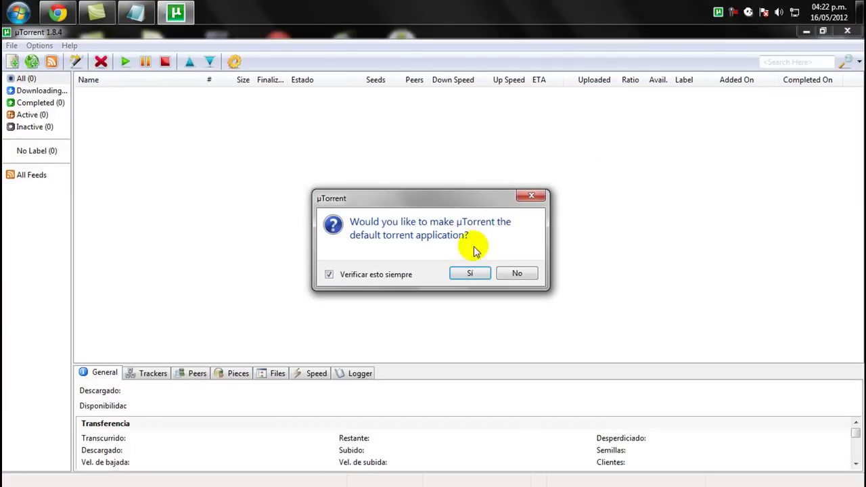
click(534, 199)
click(851, 31)
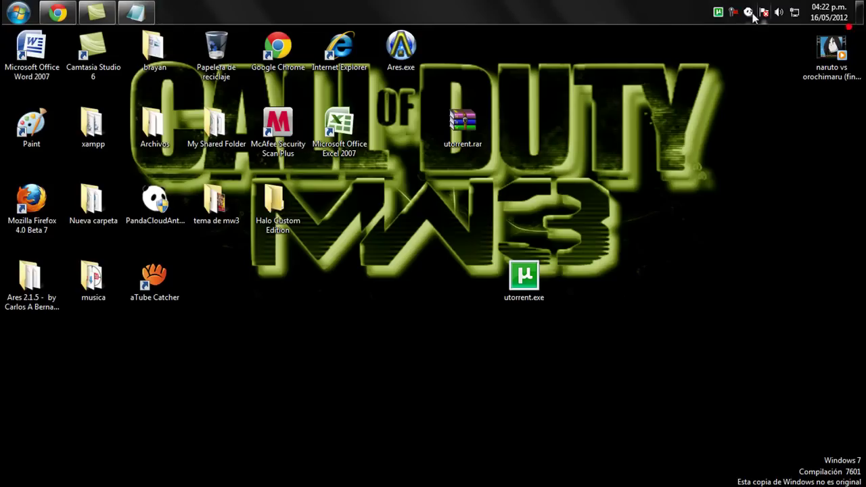
right_click(718, 12)
click(742, 154)
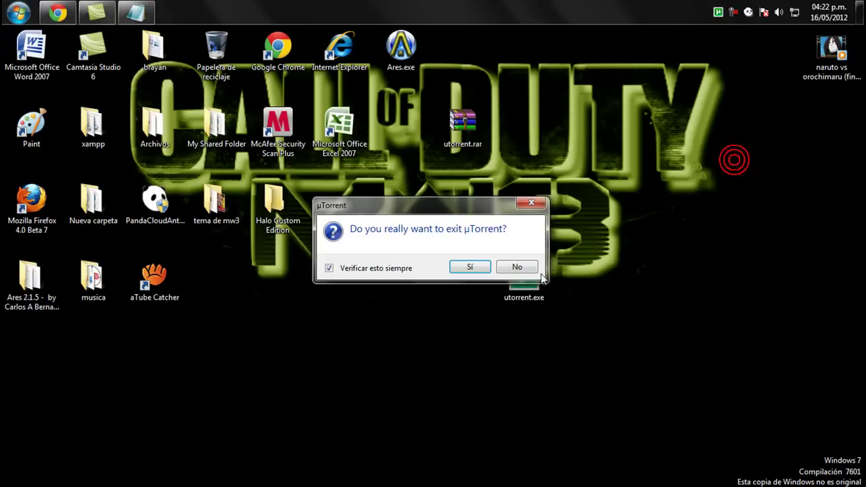
click(467, 266)
Run utorrent.exe from the desktop as administrator
right_click(512, 274)
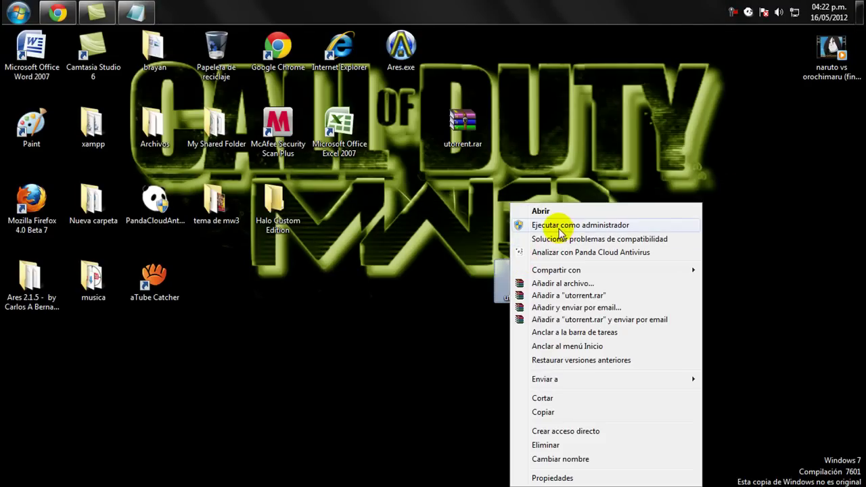
click(607, 226)
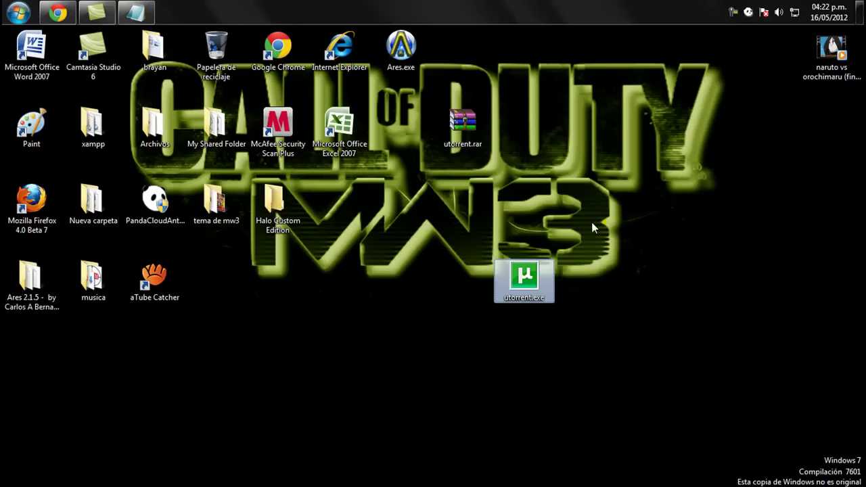
click(535, 239)
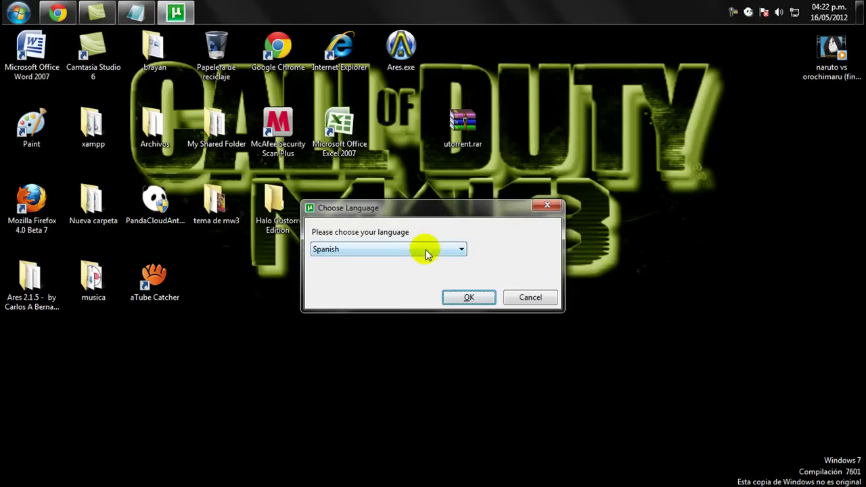
Restore the note, write "bueno una vez dado 2 click les saldra esto" and erase the text
click(136, 12)
click(590, 123)
text(bueno una v)
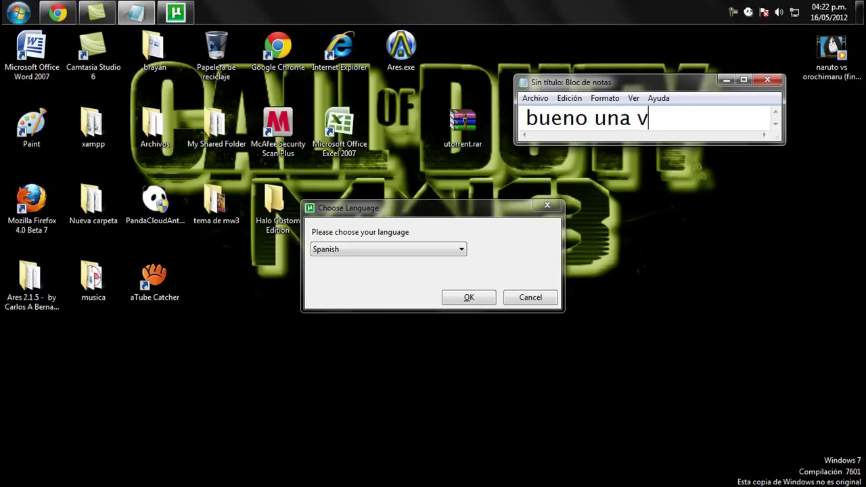
text(ez dado 2 clic)
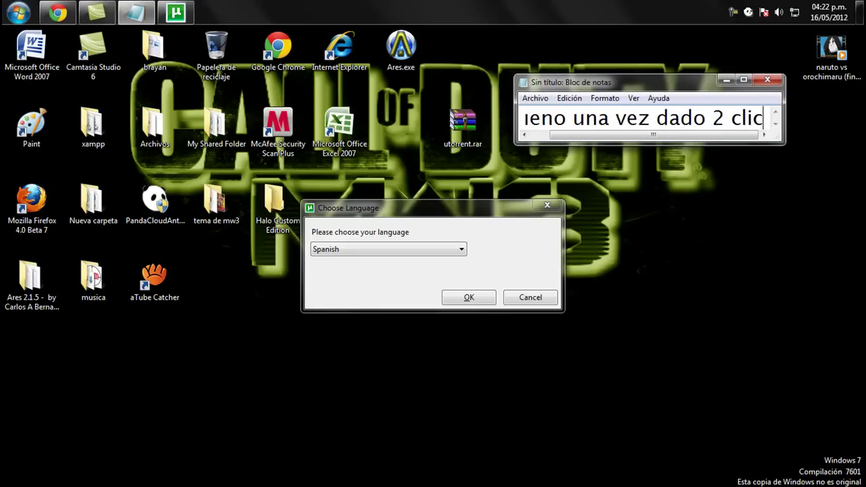
text(k les)
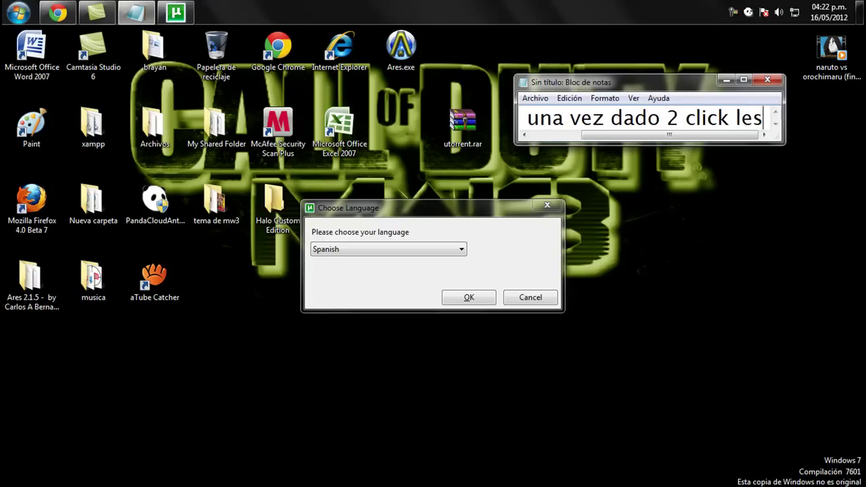
text( saldra s)
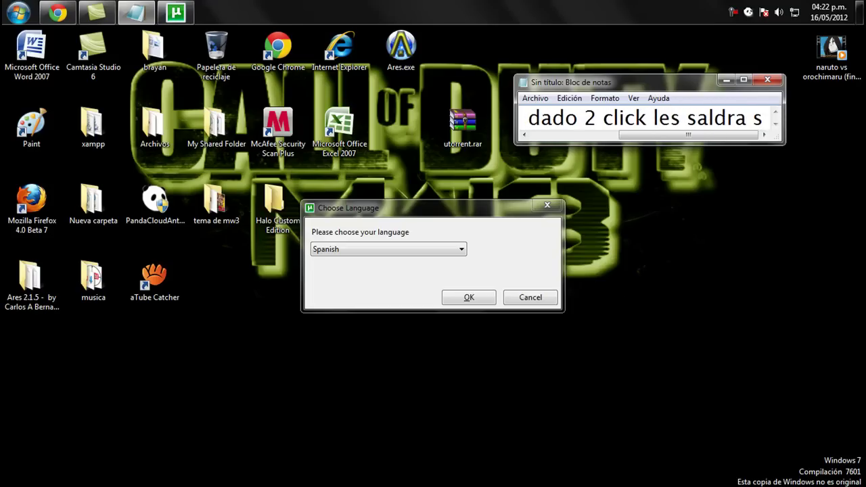
key(BackSpace)
text(esto)
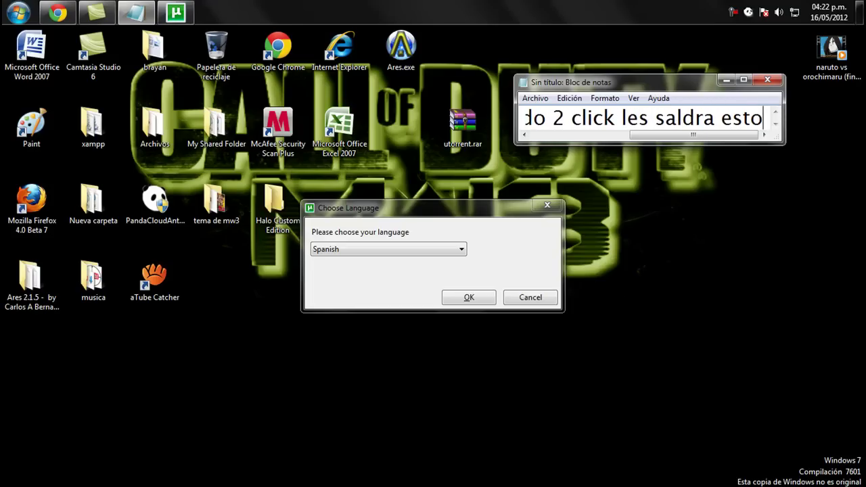
key(shift+Home)
key(Delete)
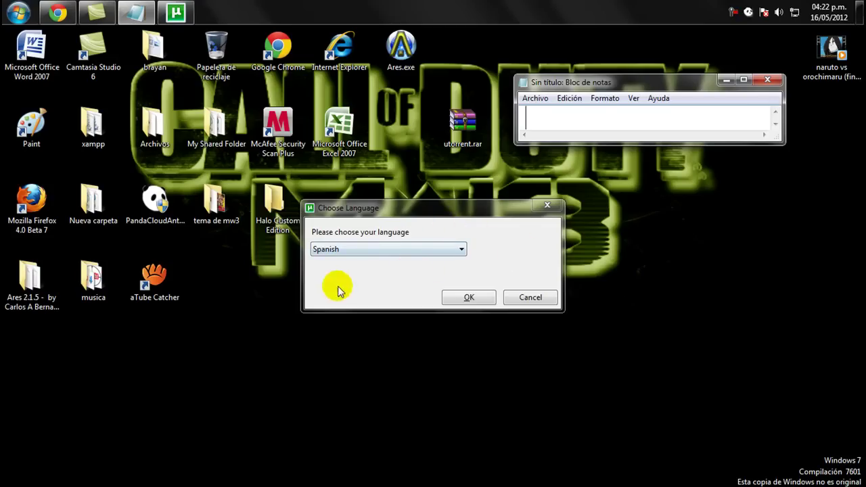
Write "aqui le dan a spani" in the note, erase the text and minimize the note
click(539, 122)
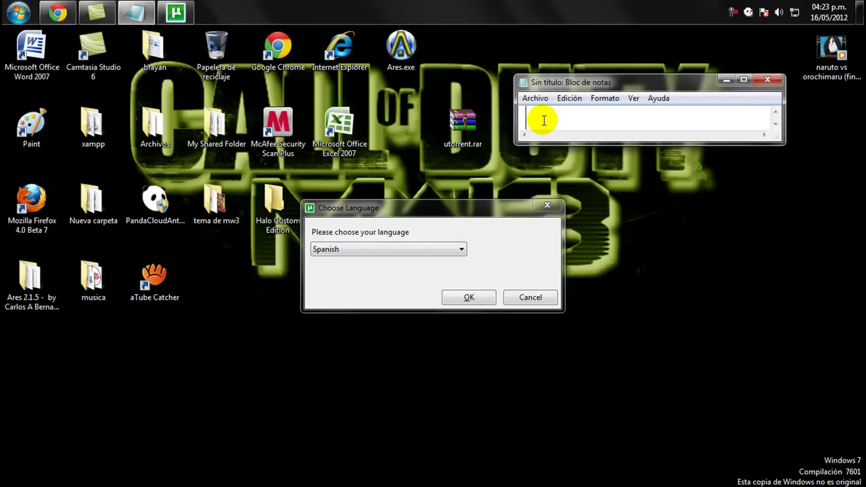
text(aqui le)
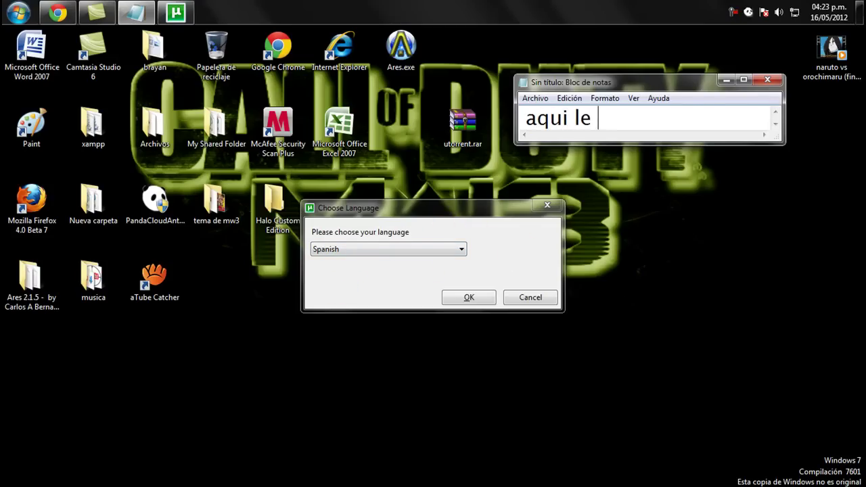
text( dan a spani)
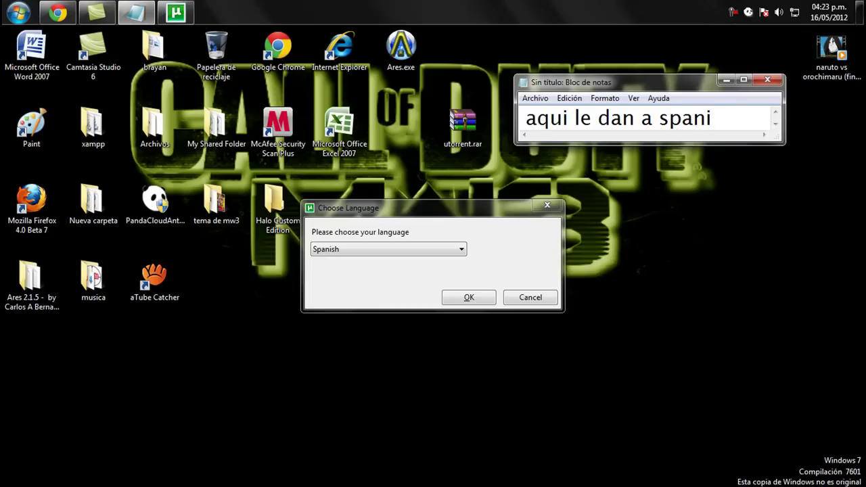
key(BackSpace)
key(BackSpace)
key(BackSpace)
key(BackSpace)
key(BackSpace)
key(BackSpace)
key(BackSpace)
key(BackSpace)
key(BackSpace)
key(BackSpace)
key(BackSpace)
key(BackSpace)
key(BackSpace)
key(BackSpace)
key(BackSpace)
key(BackSpace)
key(BackSpace)
key(BackSpace)
key(BackSpace)
key(BackSpace)
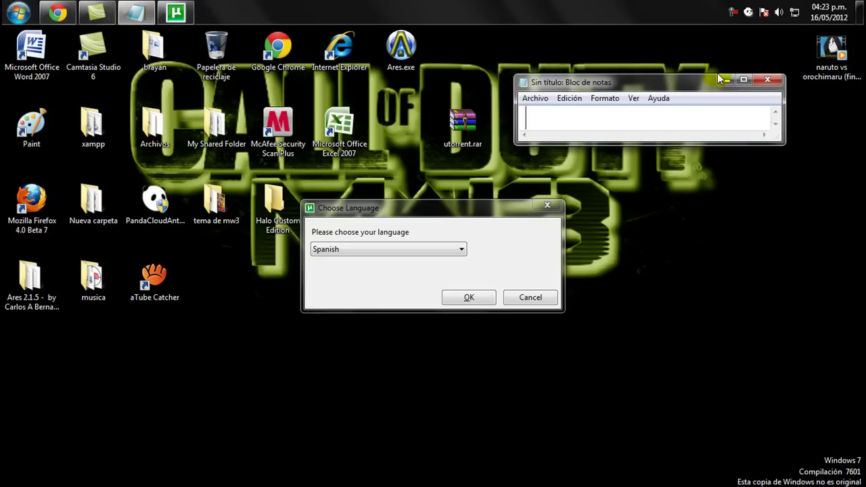
click(729, 80)
Look through the languages offered in the Choose Language dialog, keeping Spanish selected
click(371, 254)
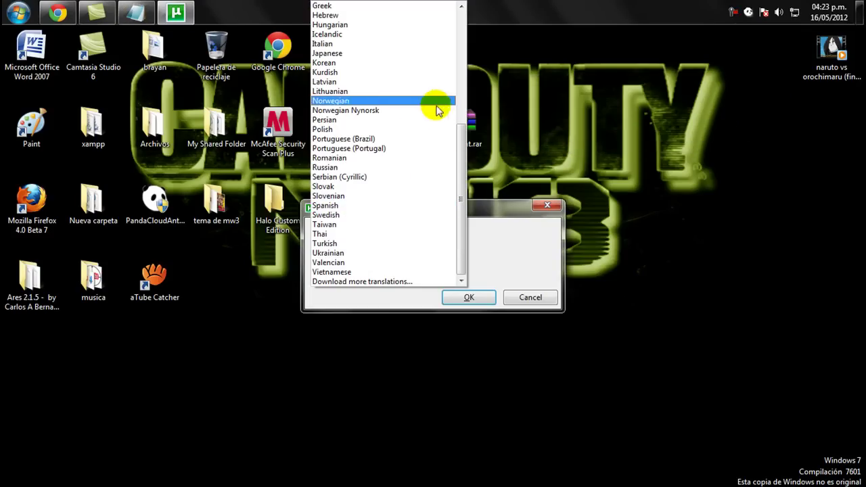
drag(464, 180, 565, 262)
click(565, 263)
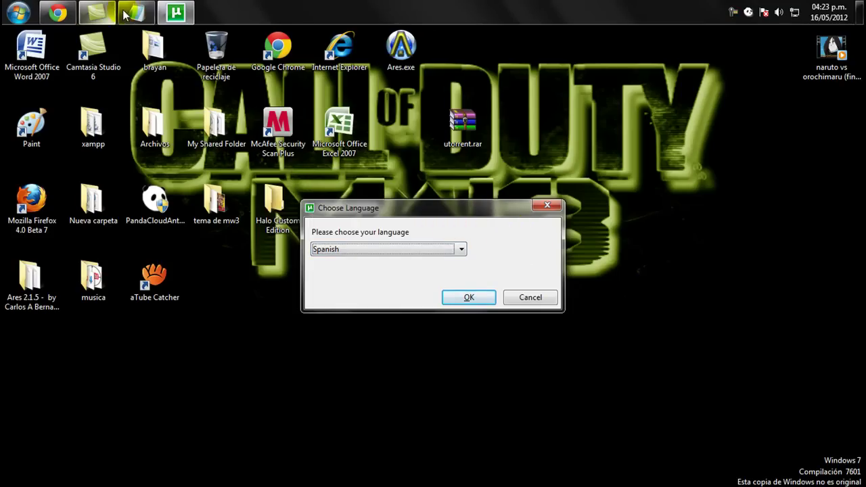
Reopen the note, write "bueno hay le ponen el idioma que quieran" and erase the text
click(629, 129)
text(bu)
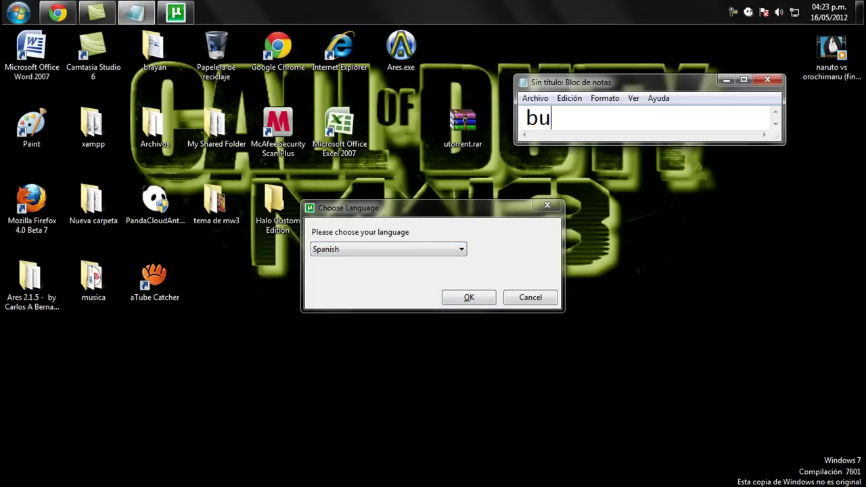
text(eno ha)
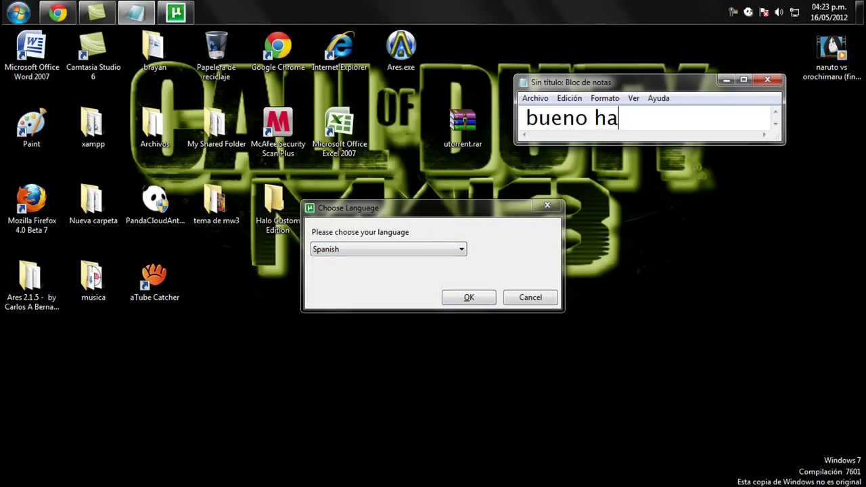
text(y le ponen)
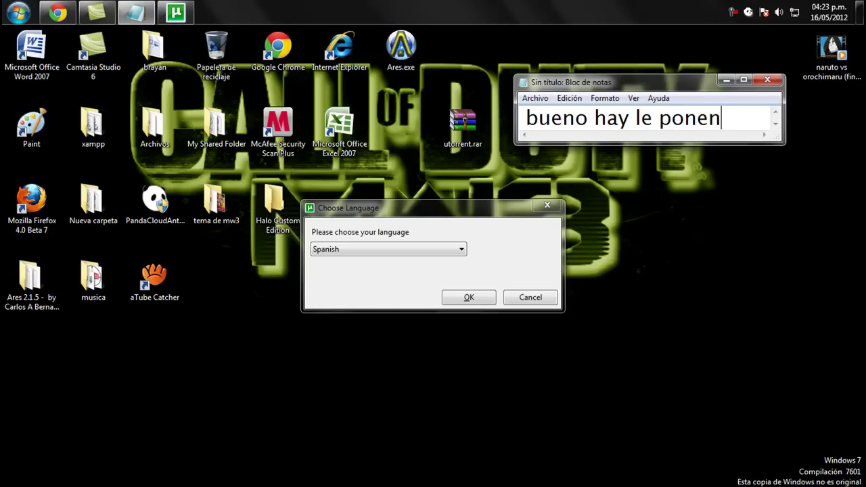
text( el idioma que quieran)
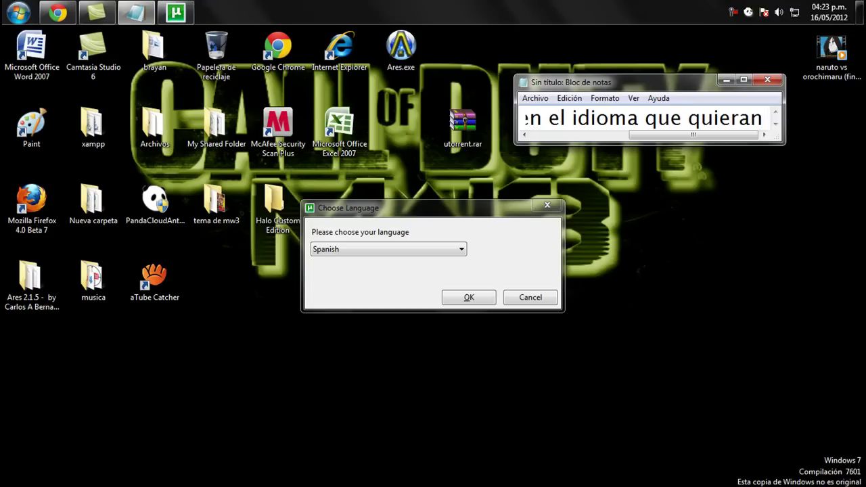
key(BackSpace)
key(BackSpace)
key(BackSpace)
key(BackSpace)
key(BackSpace)
key(BackSpace)
key(BackSpace)
key(BackSpace)
key(BackSpace)
key(BackSpace)
key(BackSpace)
key(BackSpace)
key(BackSpace)
key(BackSpace)
key(BackSpace)
key(BackSpace)
key(BackSpace)
key(BackSpace)
key(BackSpace)
key(BackSpace)
Browse the uTorrent language list again and close it with Spanish still chosen
click(454, 249)
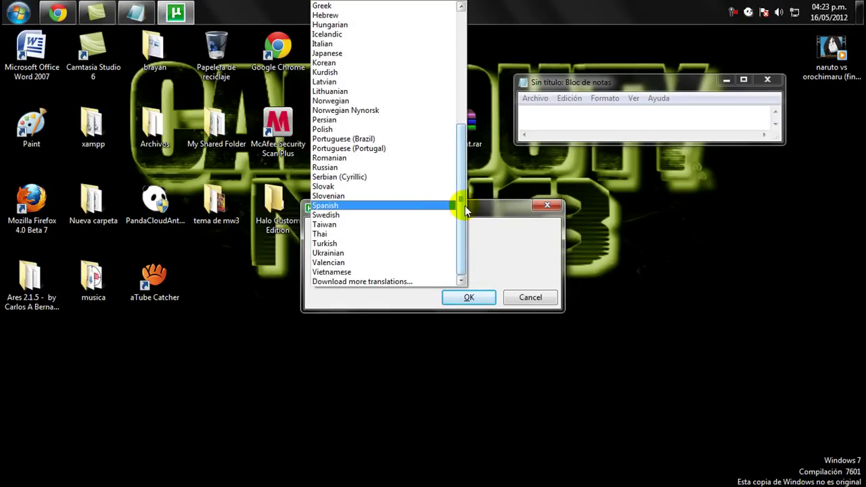
drag(465, 205, 469, 77)
click(483, 253)
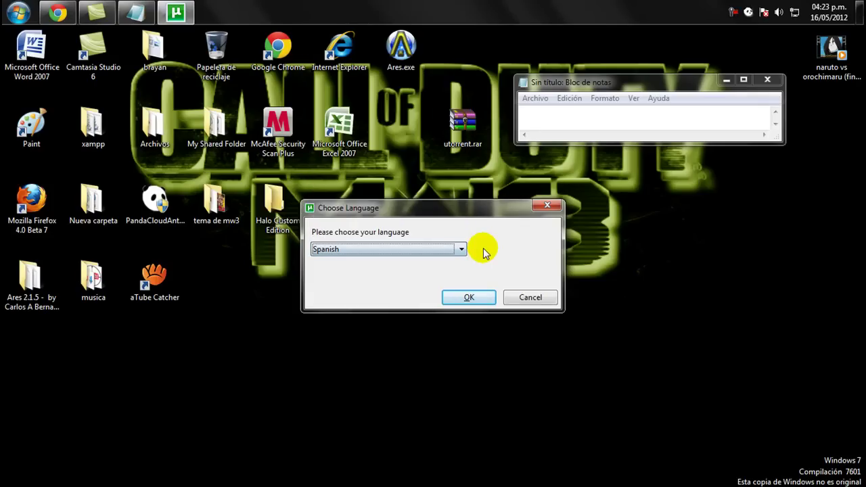
Write "y le dan a OK" in the note and erase the text
click(551, 115)
text(y le dan a OK)
key(BackSpace)
key(BackSpace)
key(BackSpace)
key(BackSpace)
key(BackSpace)
key(BackSpace)
key(BackSpace)
key(BackSpace)
key(BackSpace)
key(BackSpace)
key(BackSpace)
key(BackSpace)
key(BackSpace)
Confirm Spanish as the uTorrent language
click(478, 297)
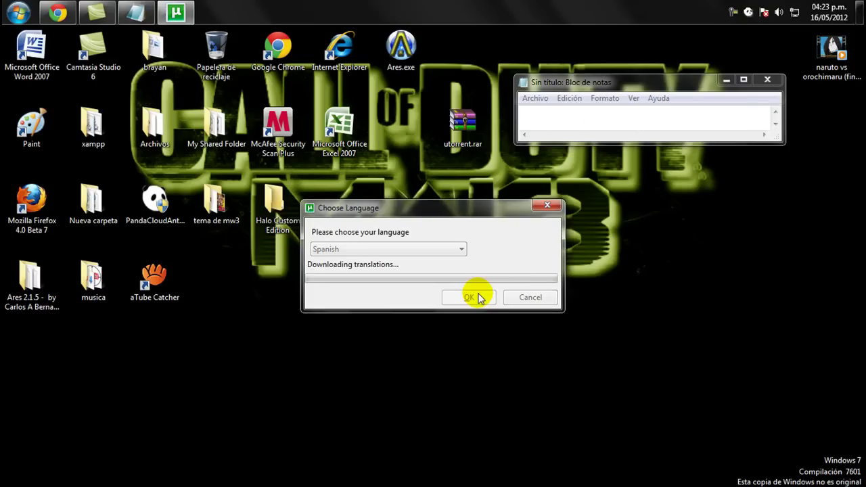
Write "y se empesara a descarga" in the note while the translations download, and erase the text
click(561, 125)
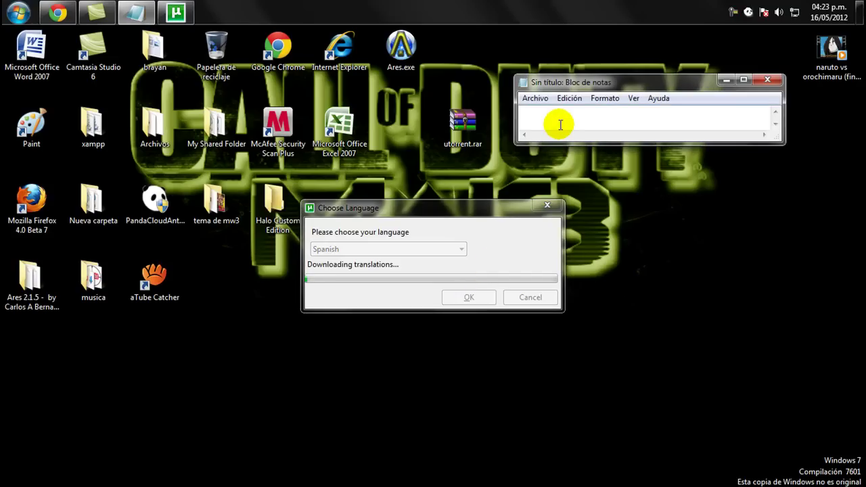
text(y seem)
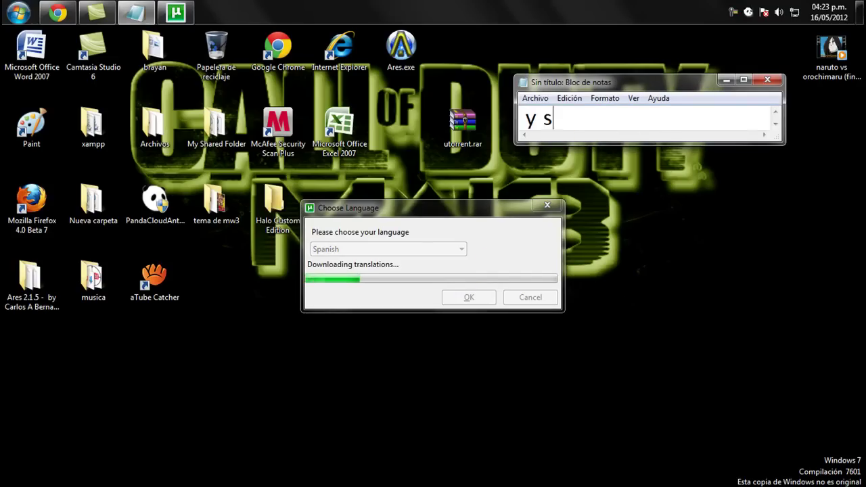
key(BackSpace)
key(BackSpace)
text(empe)
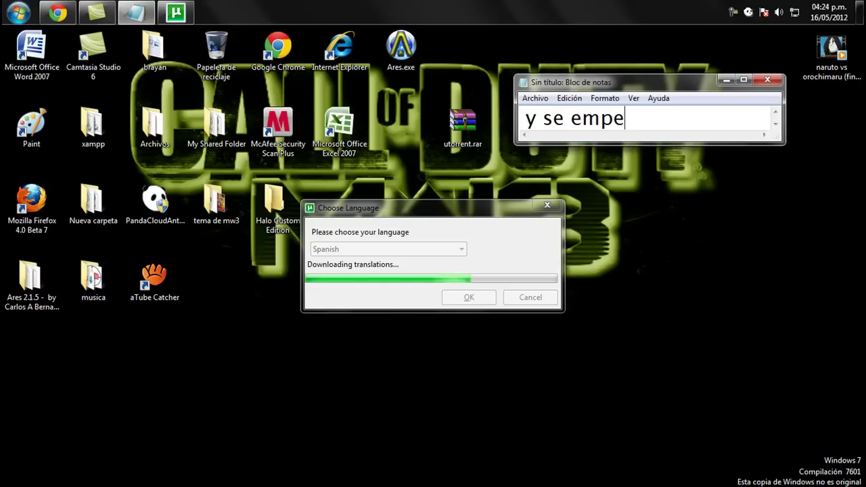
text(sara a)
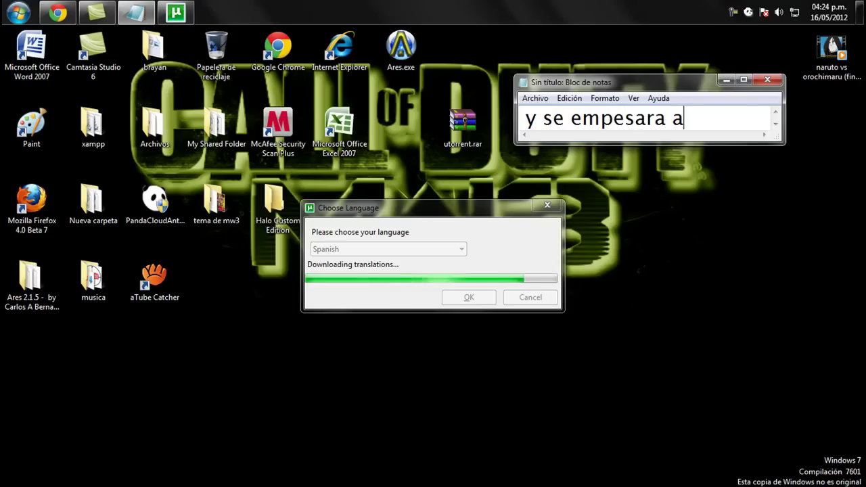
text( descarga)
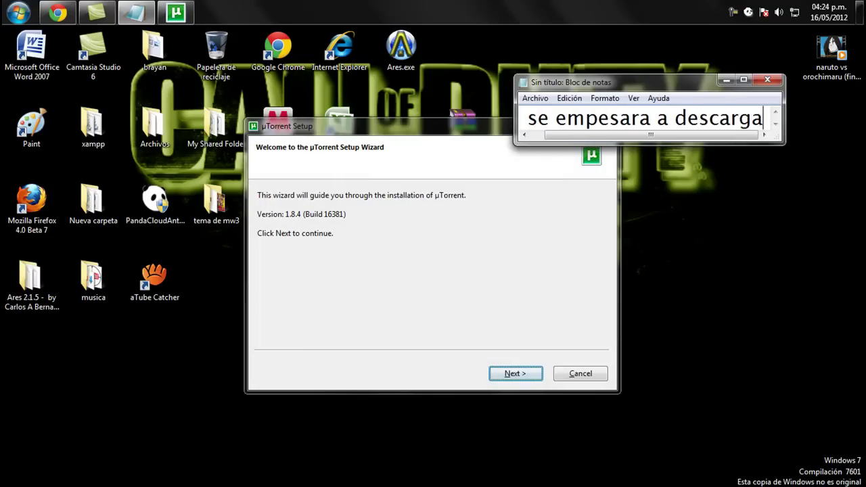
key(BackSpace)
key(BackSpace)
key(BackSpace)
key(BackSpace)
key(BackSpace)
key(BackSpace)
key(BackSpace)
key(BackSpace)
key(BackSpace)
key(BackSpace)
key(BackSpace)
key(BackSpace)
key(BackSpace)
key(BackSpace)
key(BackSpace)
key(BackSpace)
key(BackSpace)
key(BackSpace)
key(BackSpace)
key(BackSpace)
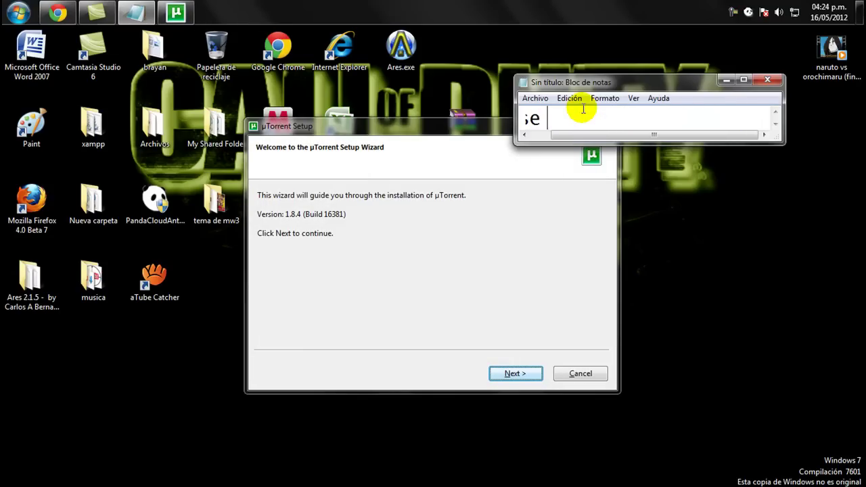
Write "bueno aqui le dan a Next" in the note and continue past the setup wizard's welcome page
text(bueno aqui le dan a)
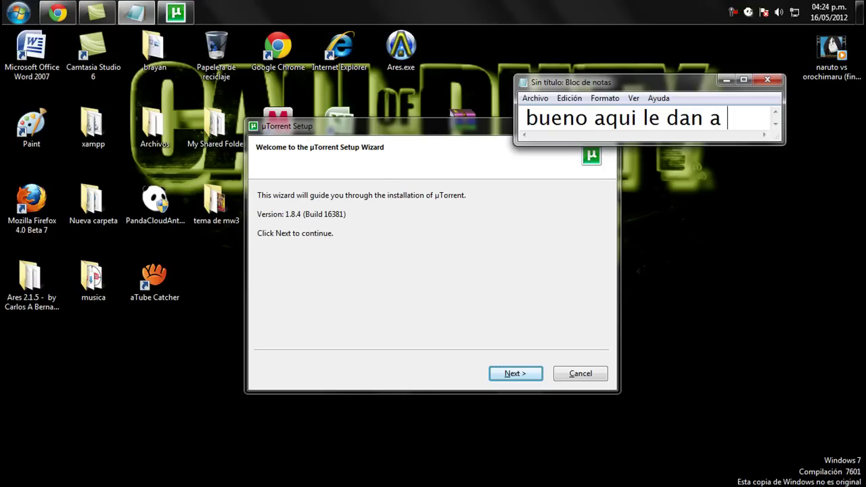
text(Next)
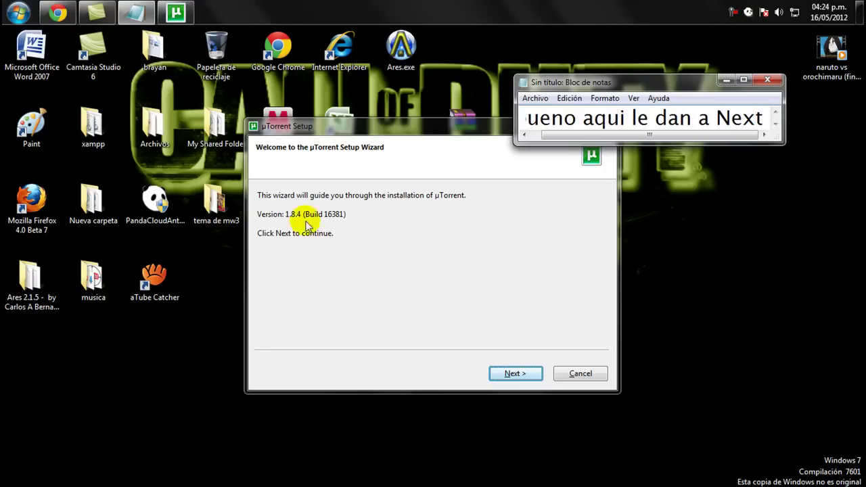
click(461, 296)
click(511, 373)
Append another "Next" to the end of the note and continue past the wizard's Warning page
click(646, 91)
click(762, 127)
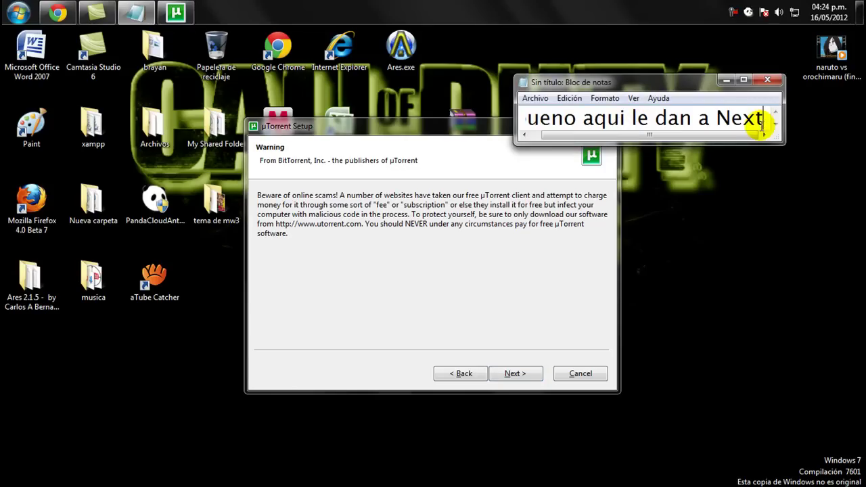
double_click(763, 125)
right_click(762, 125)
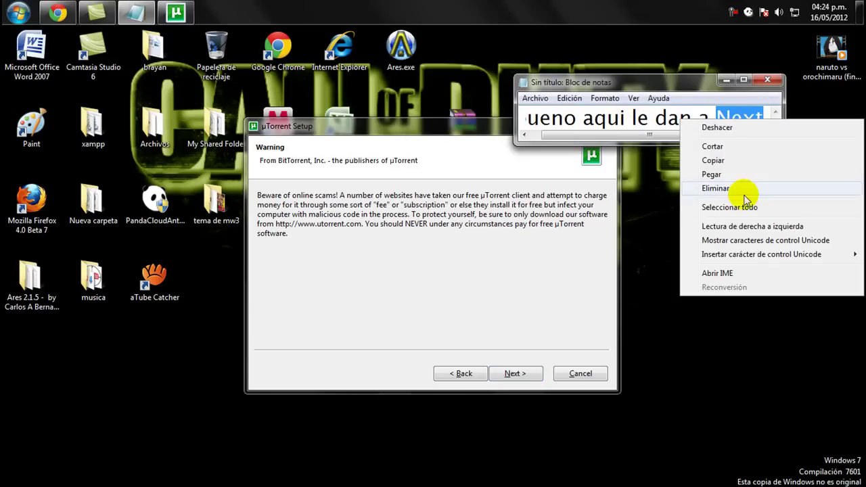
click(722, 111)
click(764, 119)
text(Next)
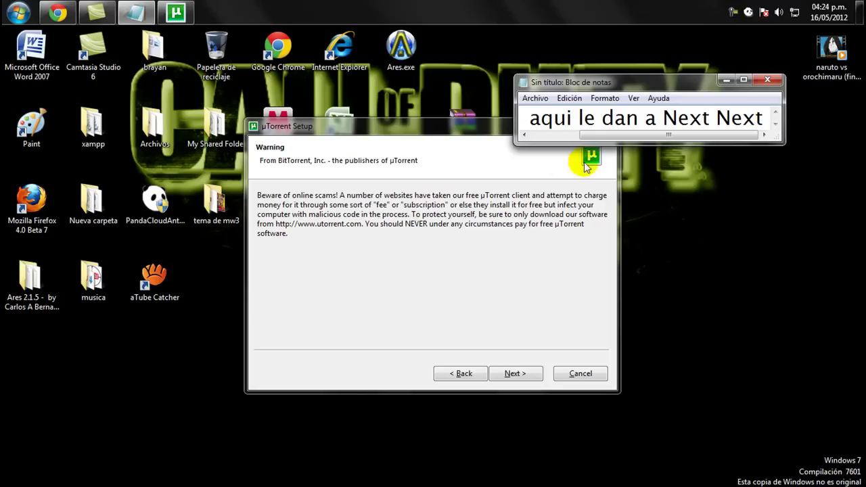
click(513, 374)
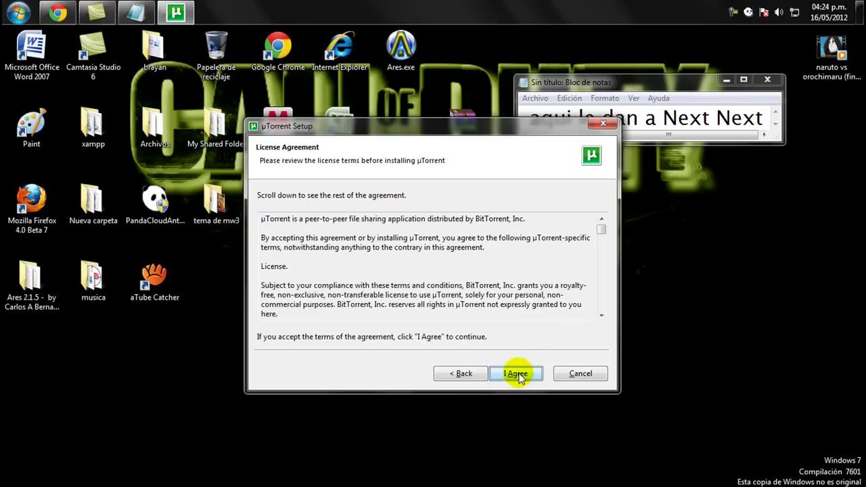
Append "y final a I Agree" to the note and accept the uTorrent license agreement
click(765, 117)
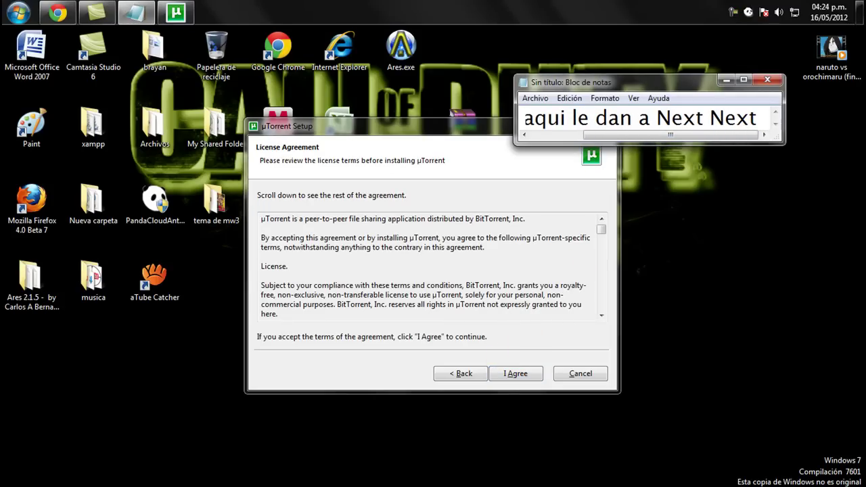
text(y fibn)
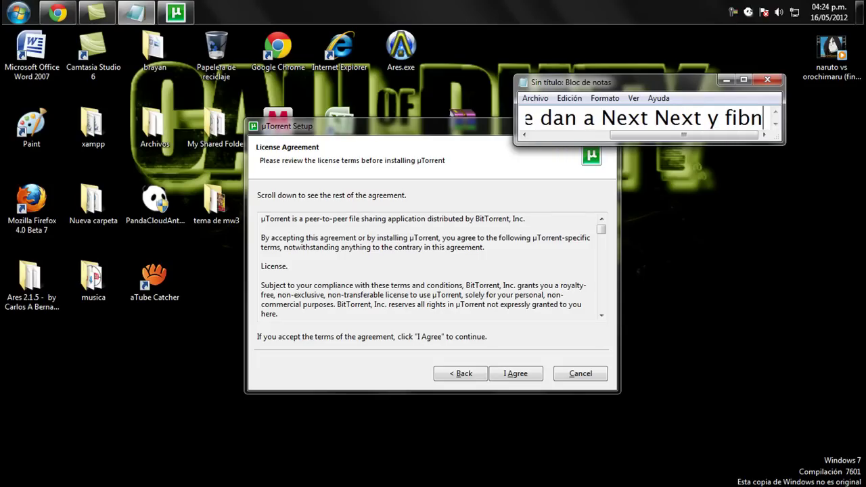
text(nal )
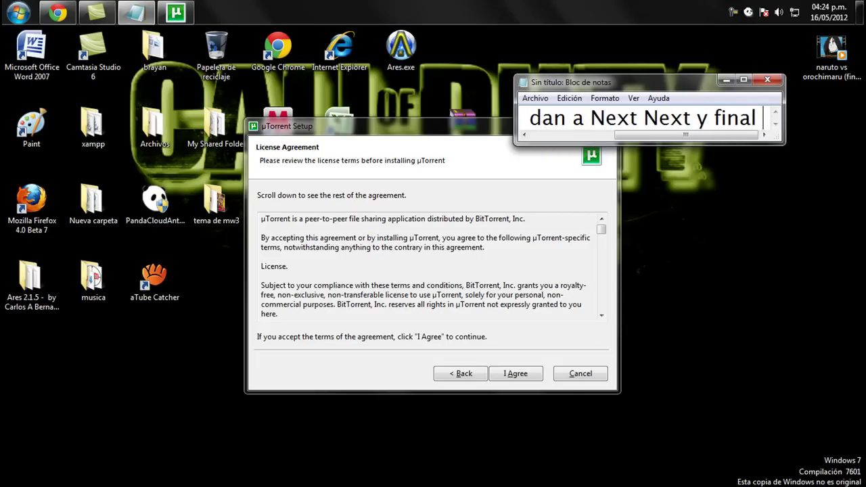
text(a l)
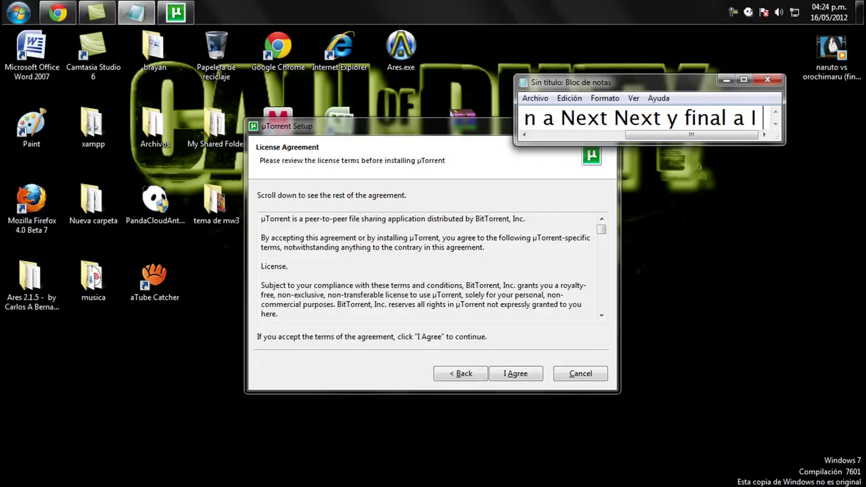
text( Agree)
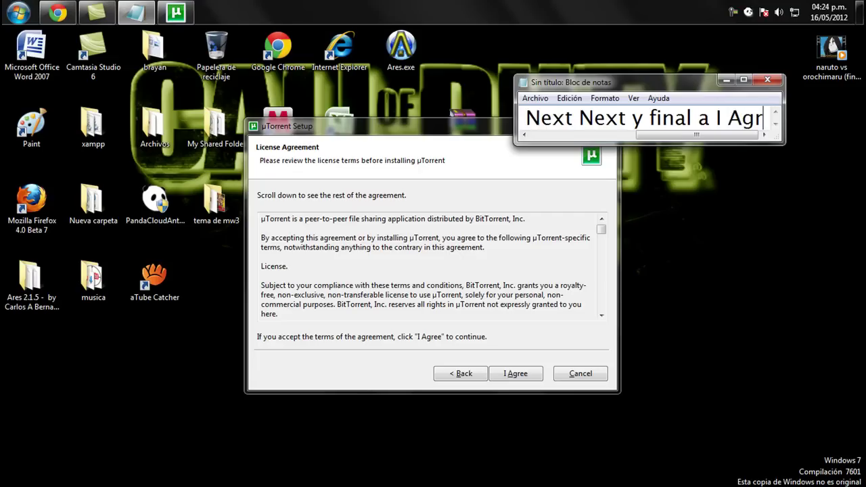
click(517, 374)
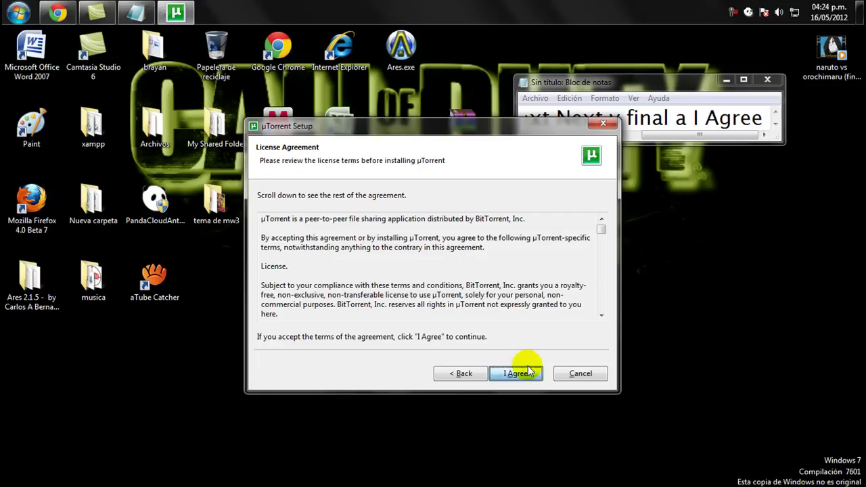
Append "y aqui ponen donde quieren que se le abran" to the note
click(697, 87)
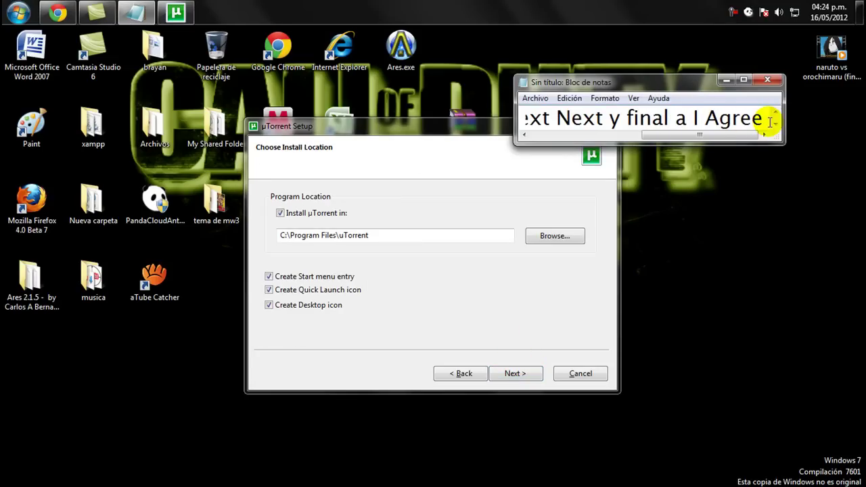
text(y)
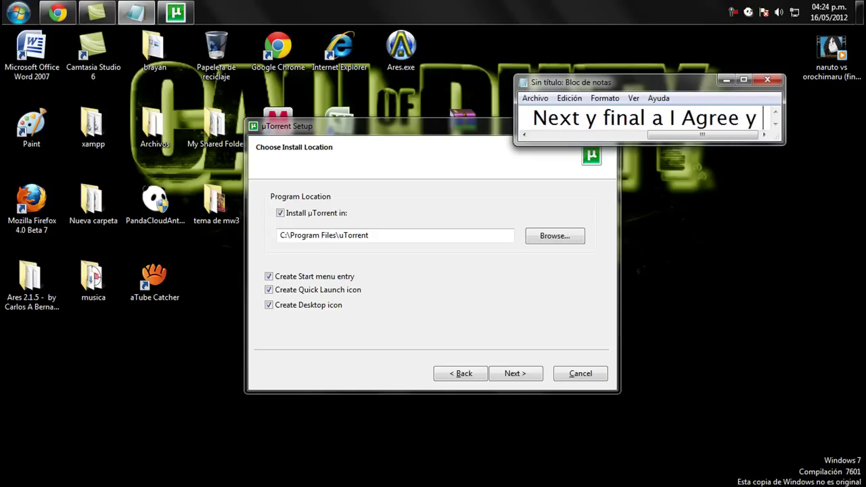
text( aqui pone)
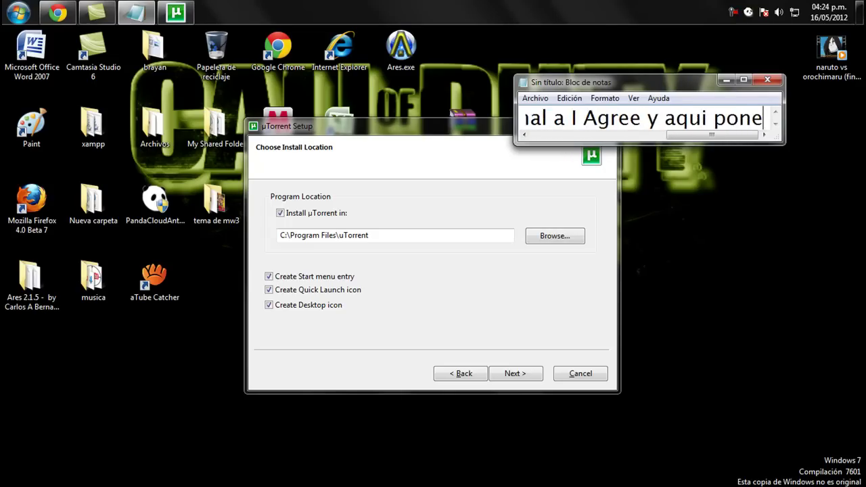
text(n don)
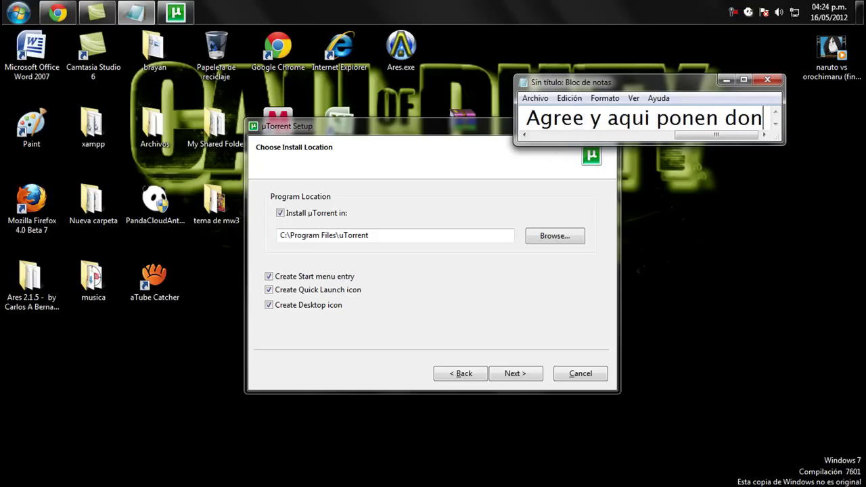
text(de quieren que se le abran)
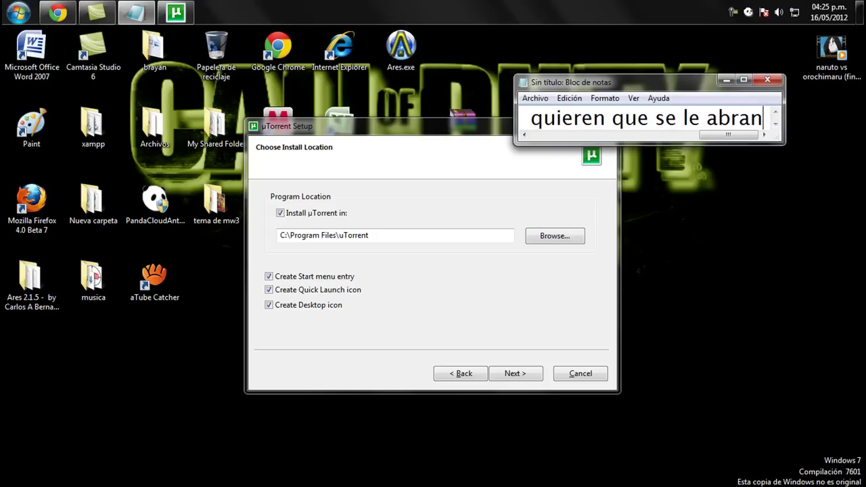
Show the install directory chooser, close it without choosing a folder, and append "bueno asi lo dejan" to the note
click(565, 235)
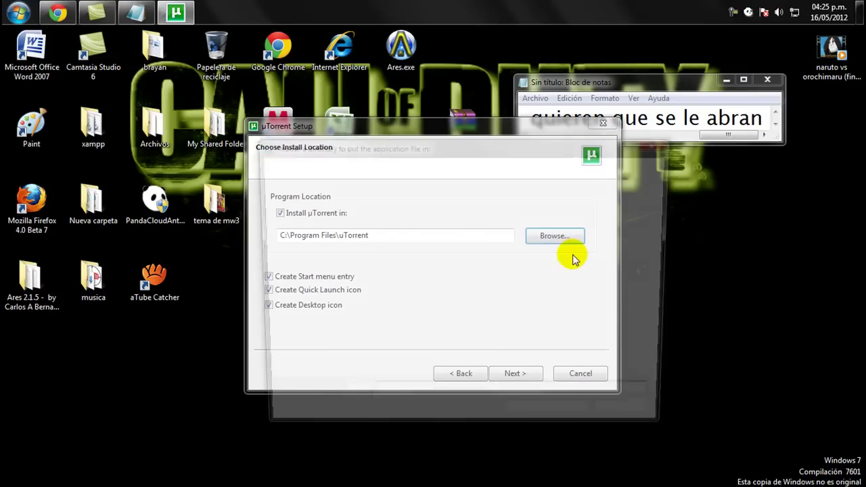
drag(432, 149, 362, 81)
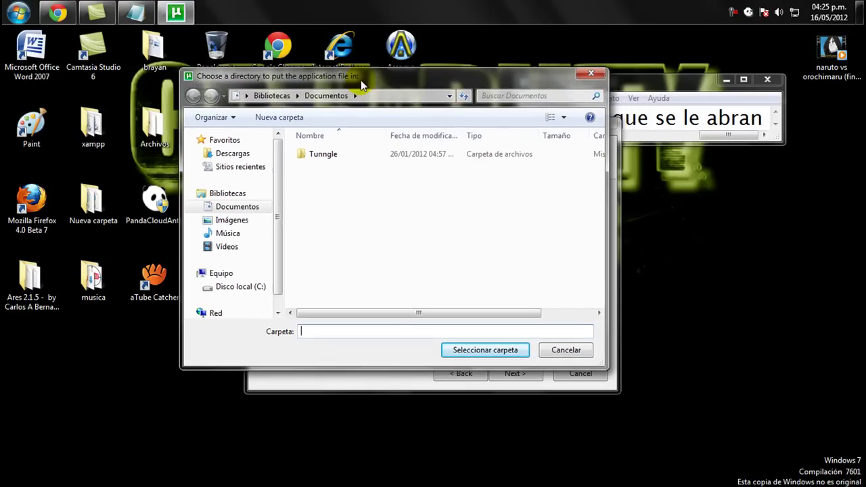
click(591, 73)
click(710, 125)
text(bueno asi lo dejan)
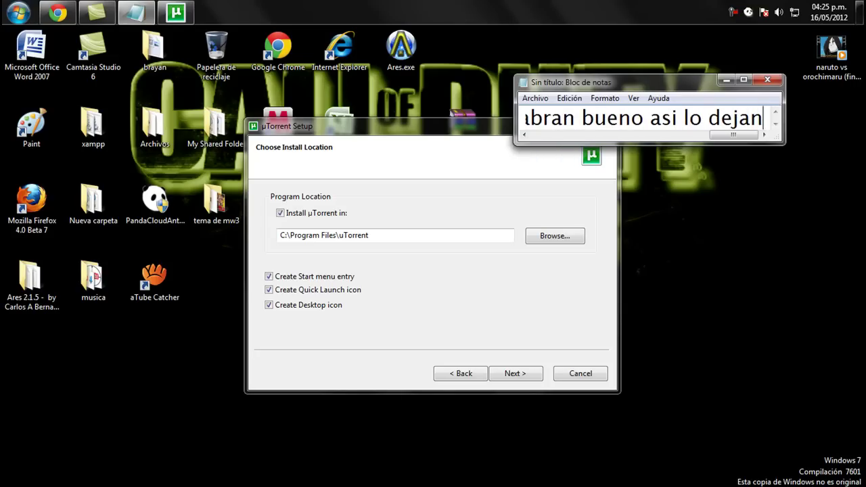
right_click(732, 12)
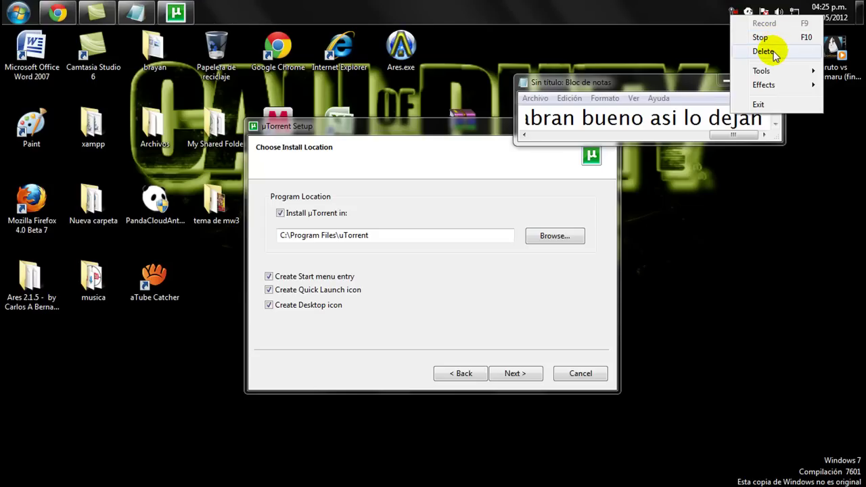
click(765, 51)
key(Return)
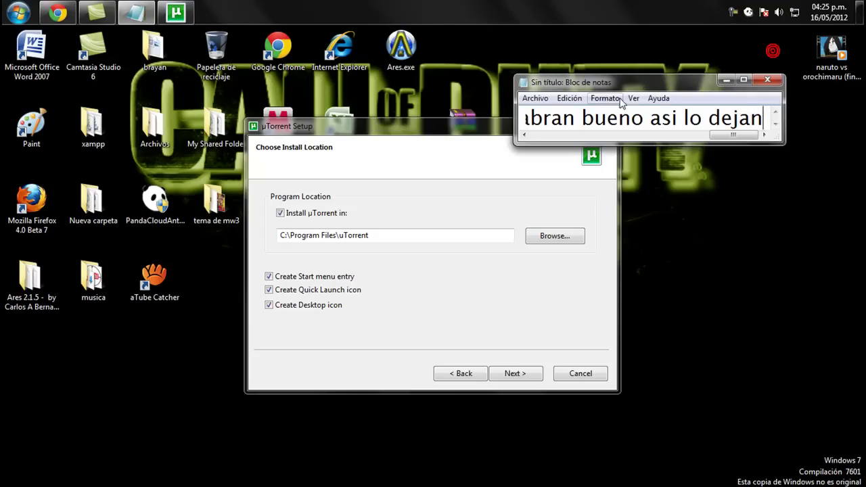
right_click(734, 12)
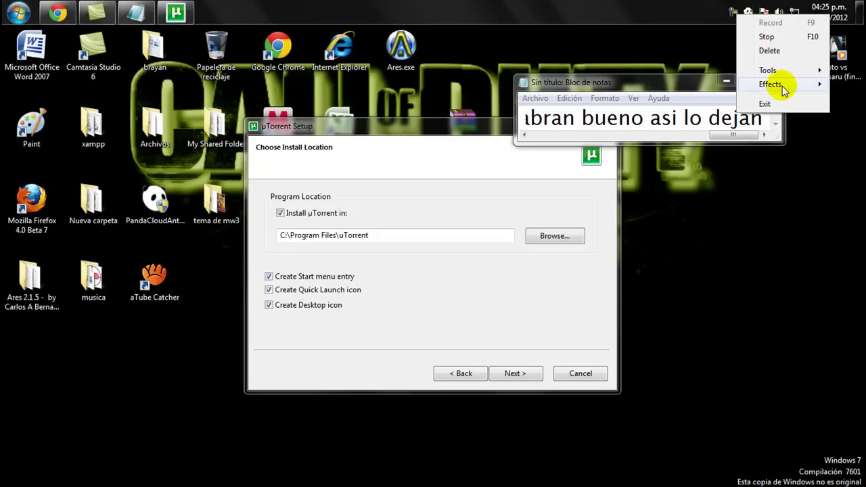
Append "y dejan estos 2 y borran 1" to the note and disable creating the Start menu entry in the uTorrent setup
click(641, 86)
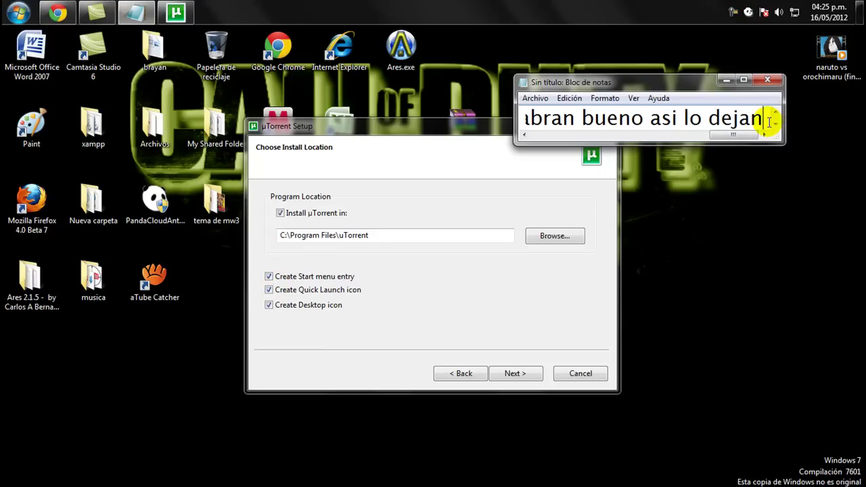
text(y dej)
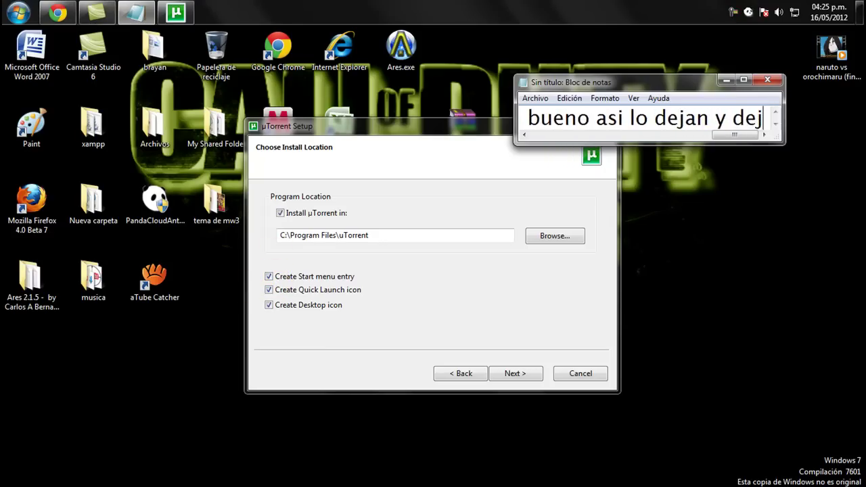
text(anl)
key(BackSpace)
text(es)
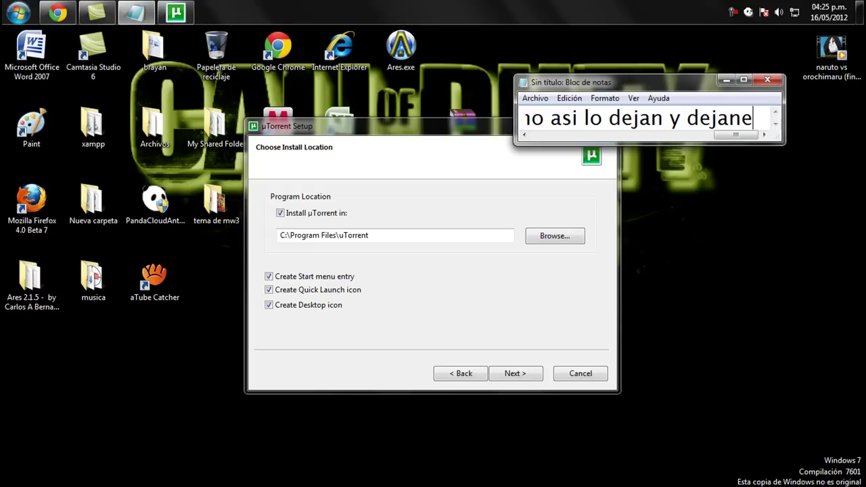
text(s)
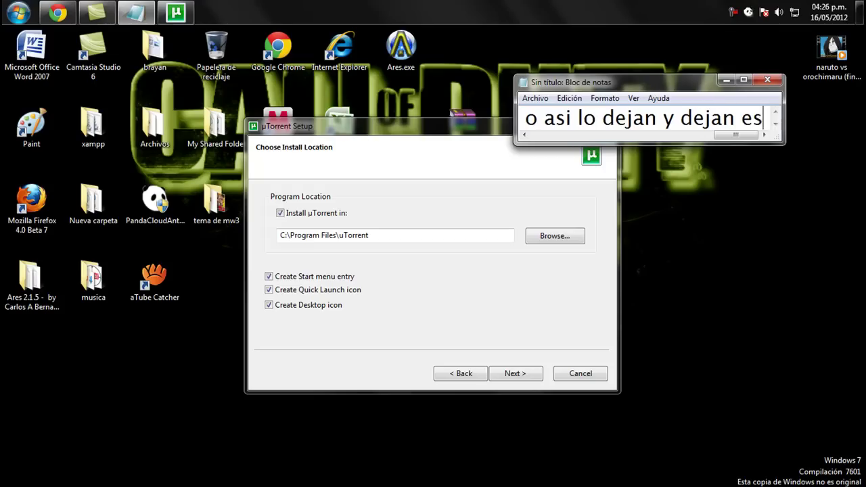
text(tos 2 )
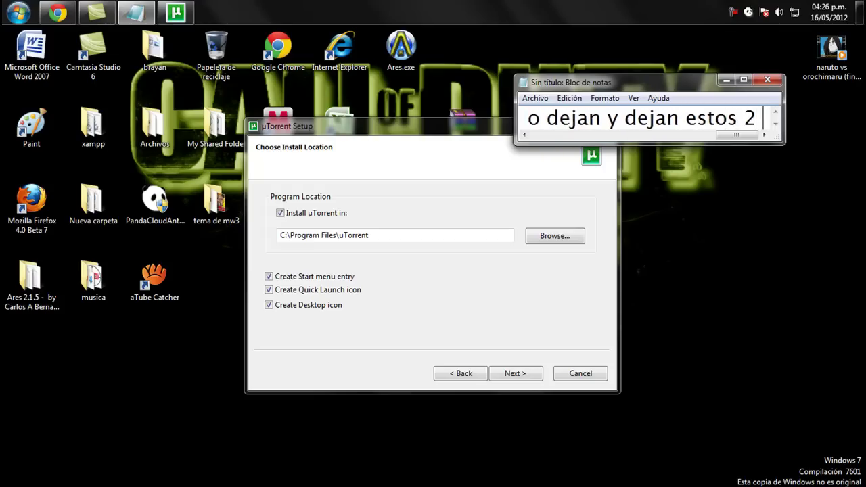
text(y borran )
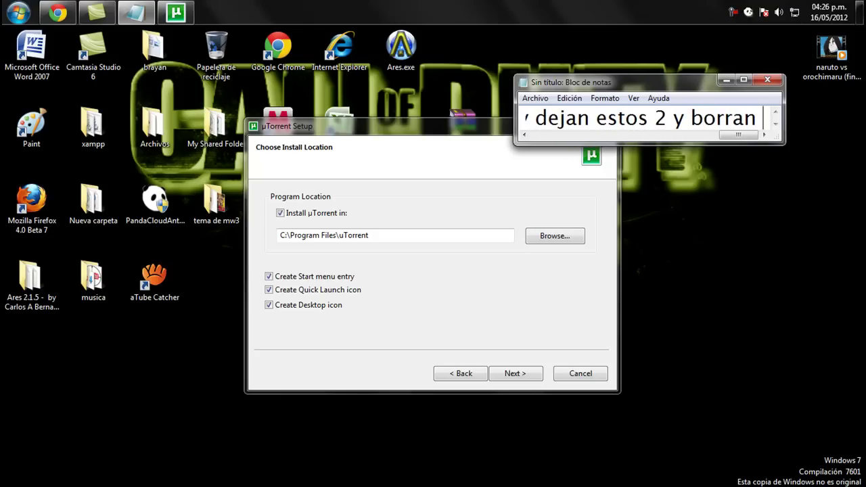
text(1)
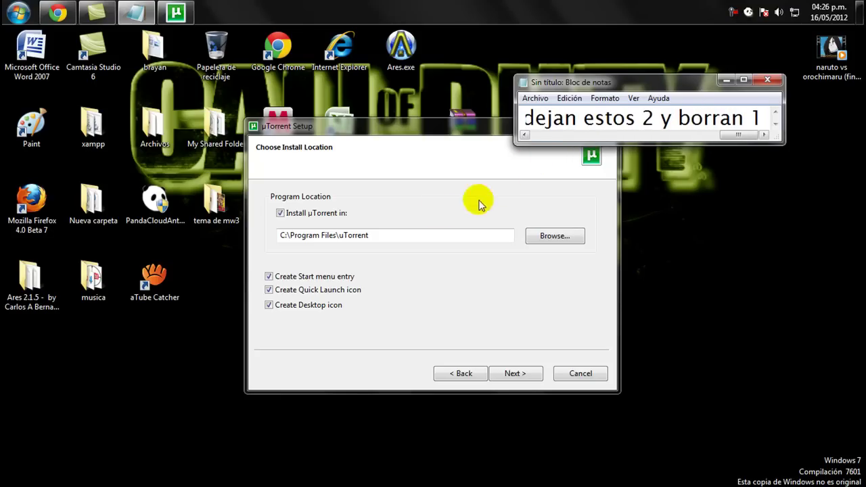
click(269, 277)
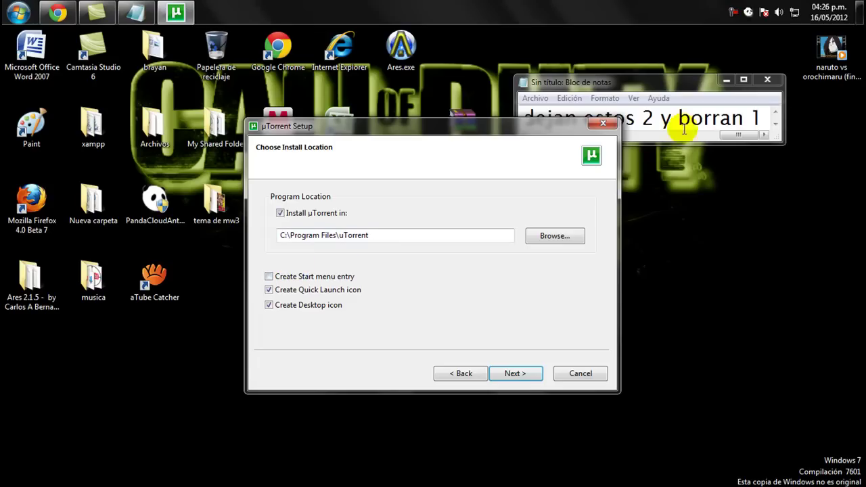
Replace the note's text with "y Next" and continue past the Choose Install Location page
click(757, 118)
key(ctrl+a)
key(Delete)
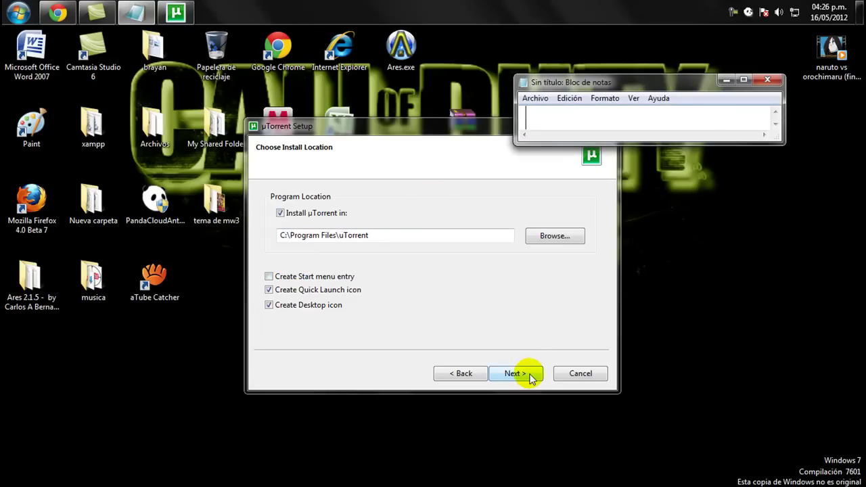
text(y Next)
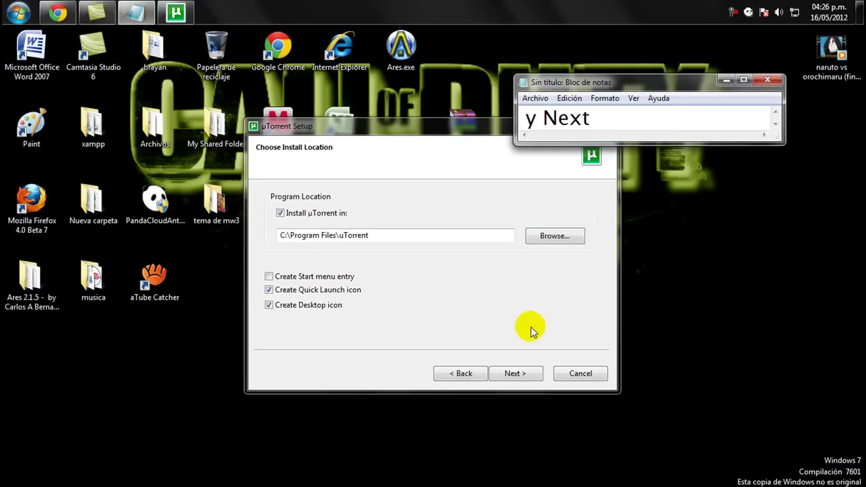
click(516, 373)
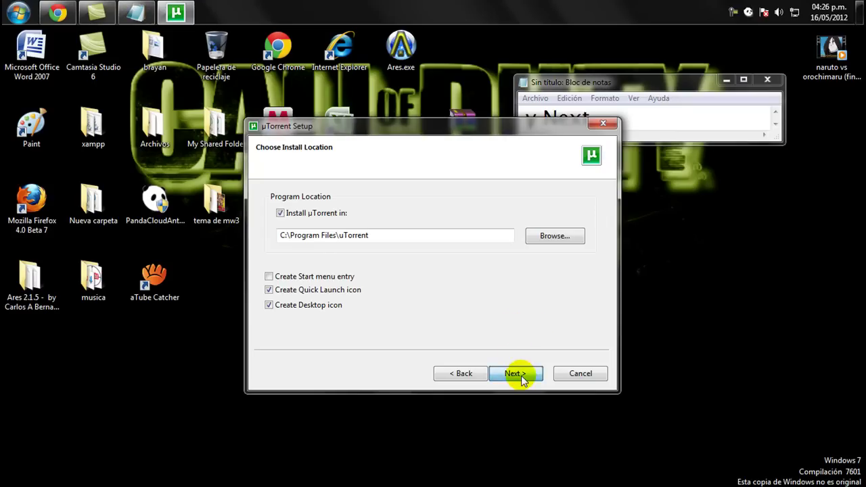
Replace the note's text with "y a Install"
click(595, 87)
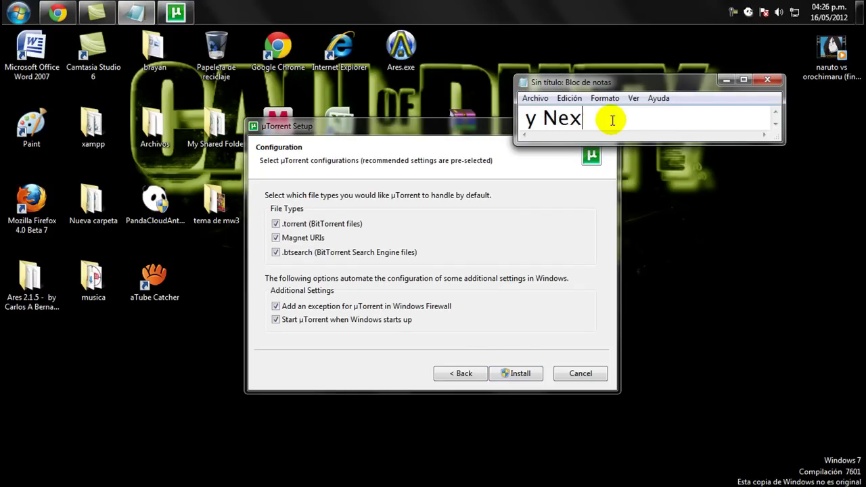
key(BackSpace)
key(BackSpace)
key(BackSpace)
key(BackSpace)
key(BackSpace)
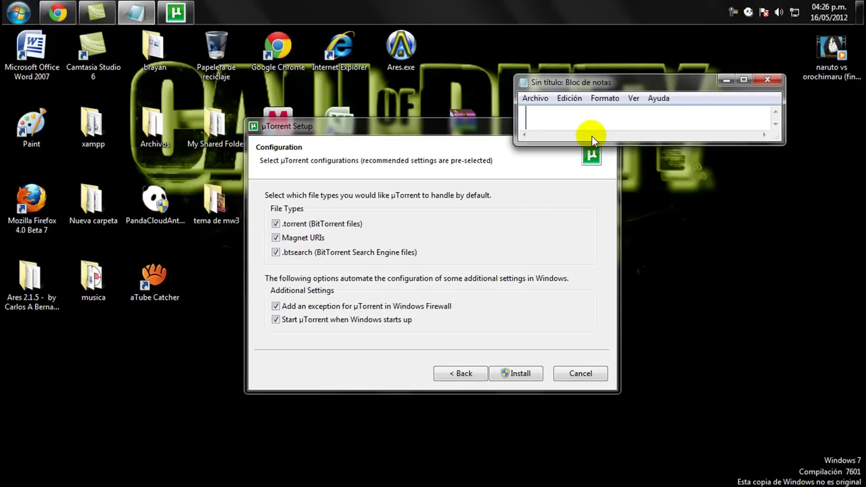
text(y a Install)
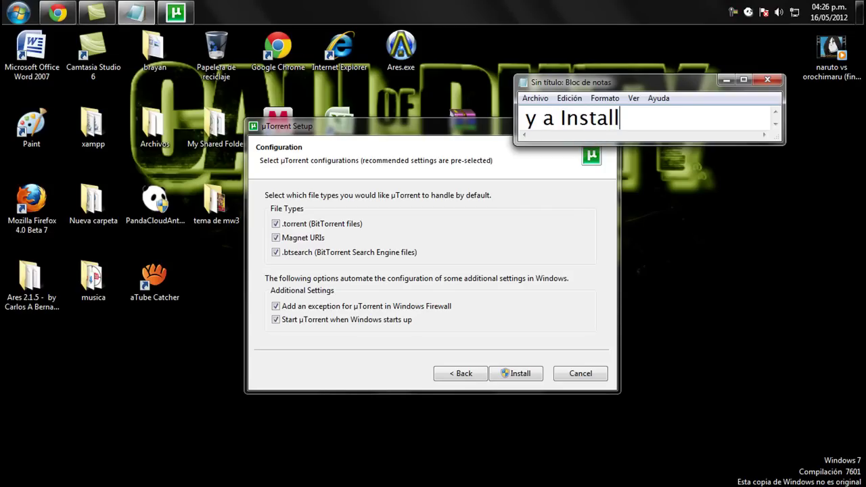
Start the uTorrent installation with the preselected configuration and close the "Detección de servicios interactivos" window
click(517, 374)
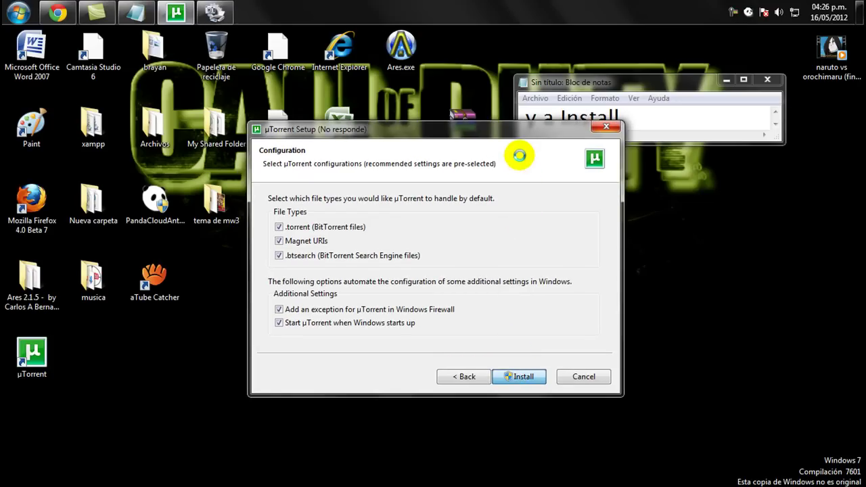
right_click(214, 12)
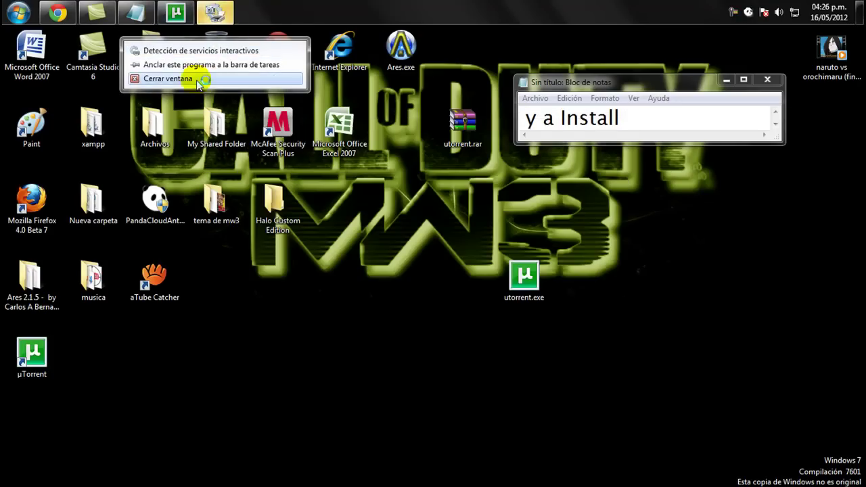
click(168, 79)
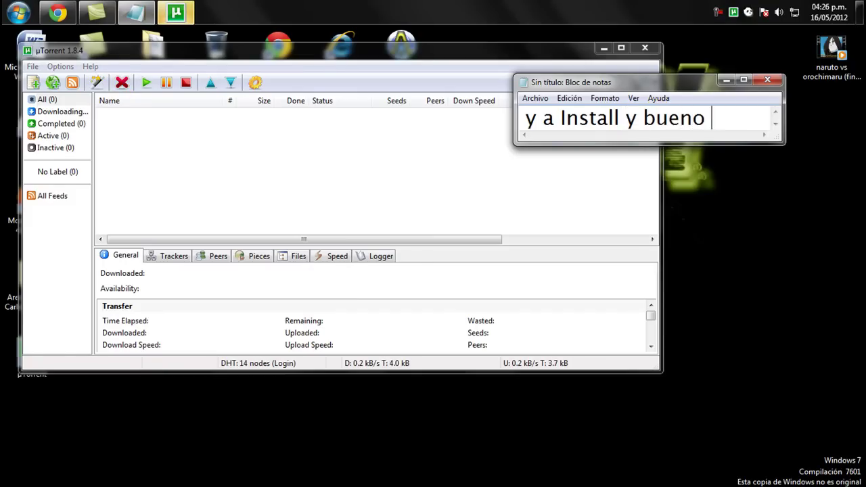
Append "y bueno ya esta su utorrent" to the note
text(y bueno ya esta su o)
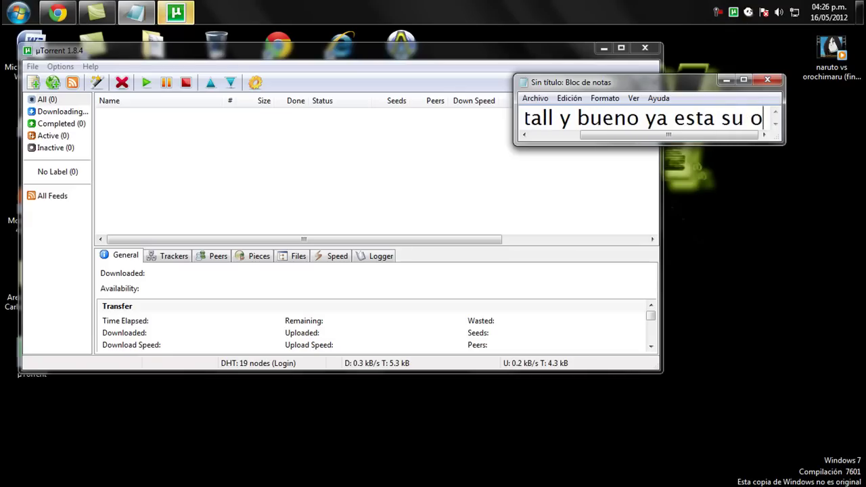
text(utorr)
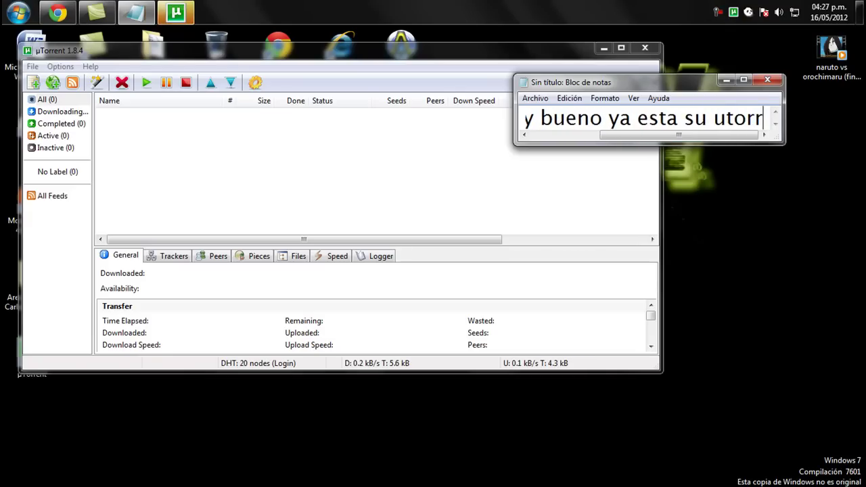
text(ent)
Clear all text from the note and minimise its window
key(BackSpace)
key(BackSpace)
key(BackSpace)
key(BackSpace)
key(BackSpace)
key(BackSpace)
key(BackSpace)
key(BackSpace)
key(BackSpace)
key(BackSpace)
key(BackSpace)
key(BackSpace)
key(BackSpace)
key(BackSpace)
key(BackSpace)
key(BackSpace)
key(BackSpace)
key(BackSpace)
key(BackSpace)
key(BackSpace)
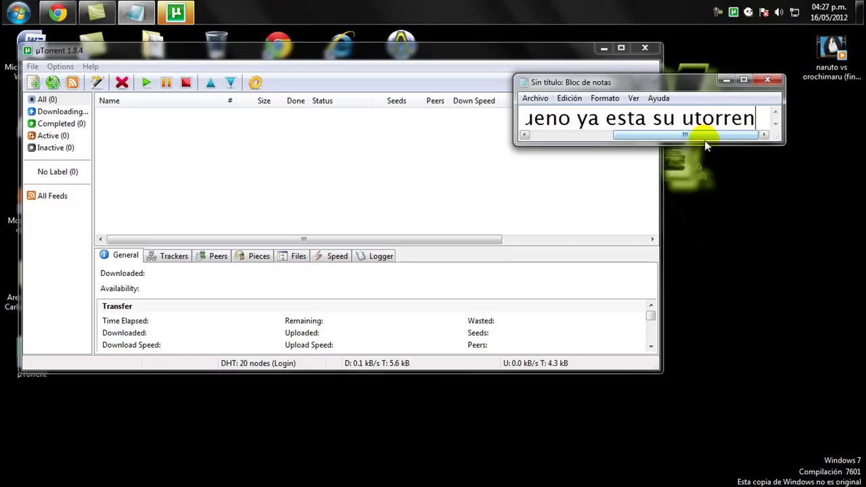
key(ctrl+a)
key(Delete)
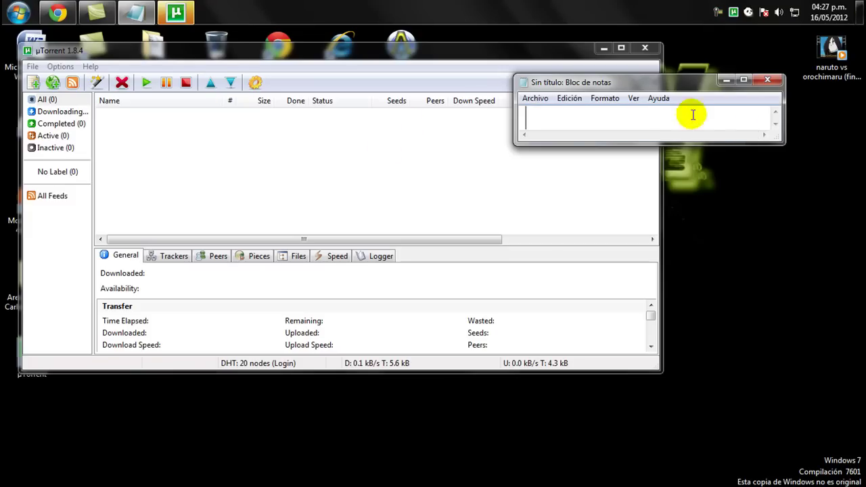
click(726, 81)
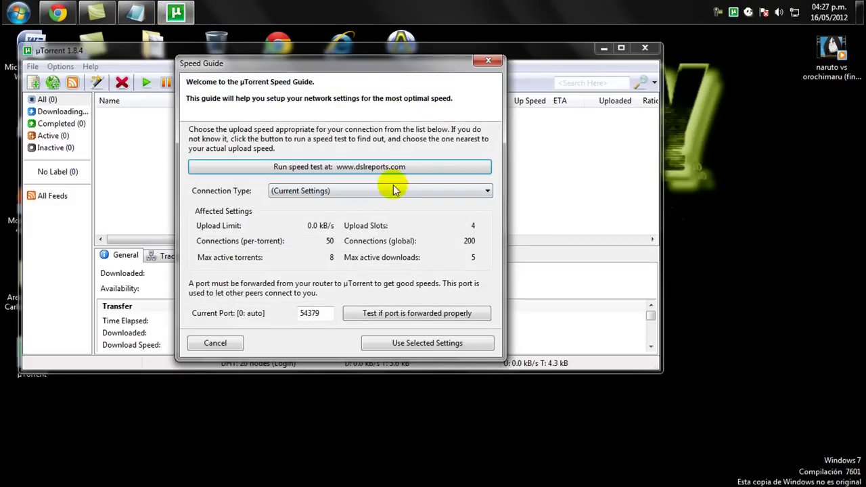
Dismiss the Speed Guide without applying settings, and show the chooser for adding a torrent file, closing it without a selection
click(489, 62)
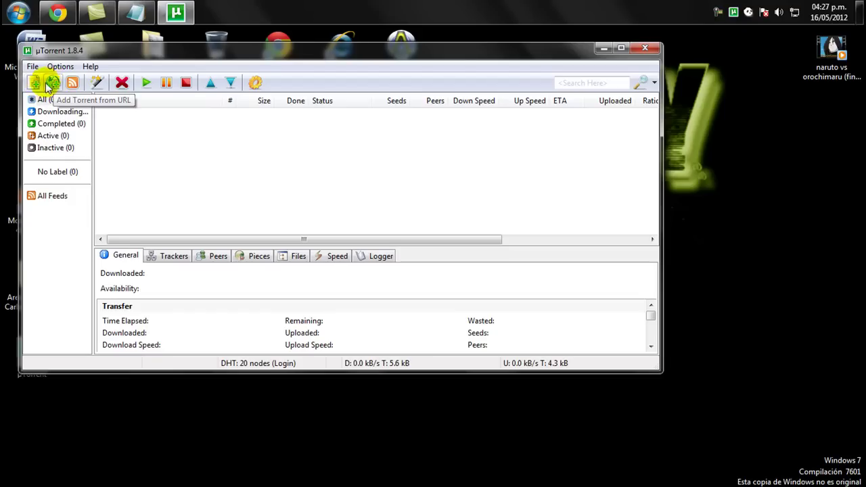
click(36, 82)
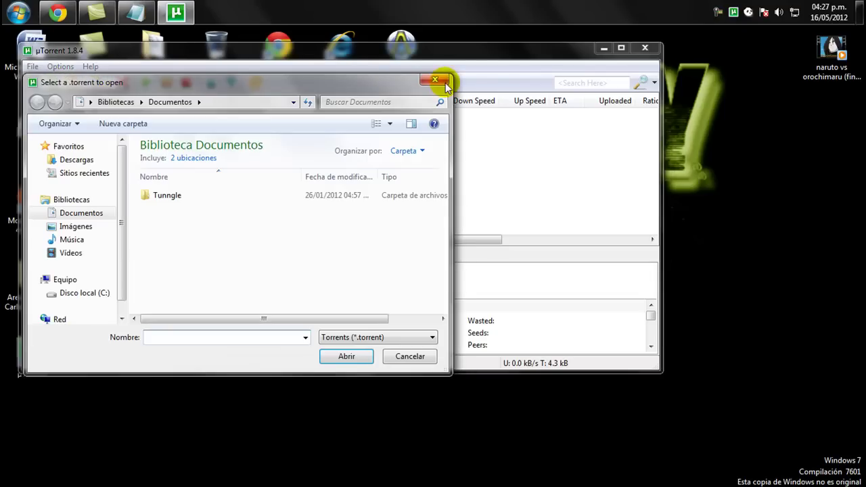
click(433, 78)
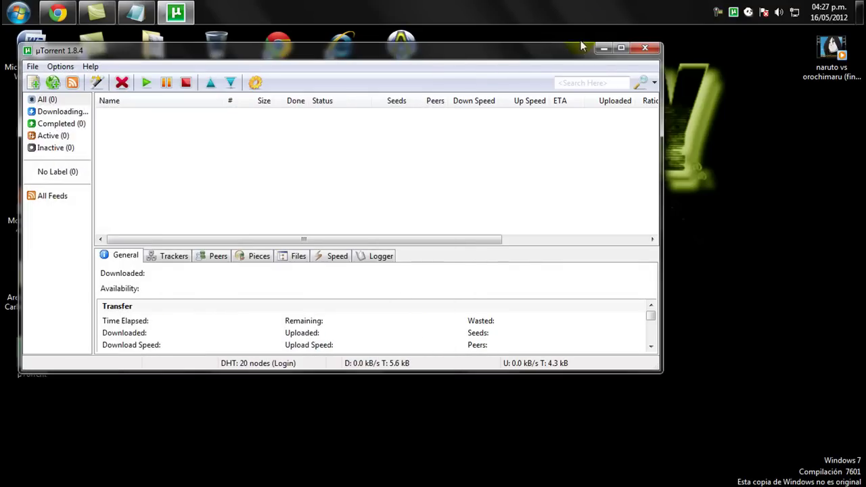
Restore the note window, make it slightly taller and write "bueno eso fue todo bye"
click(136, 13)
text(n)
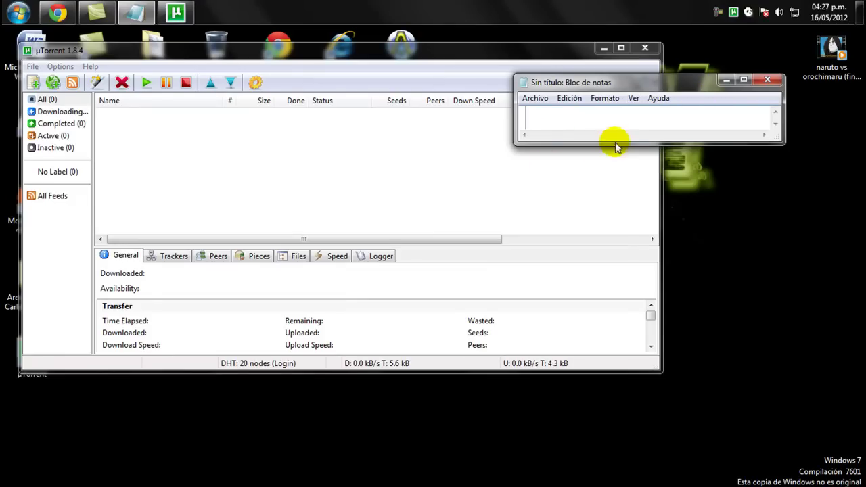
drag(612, 144, 612, 156)
text(bueno eso fue todo bye)
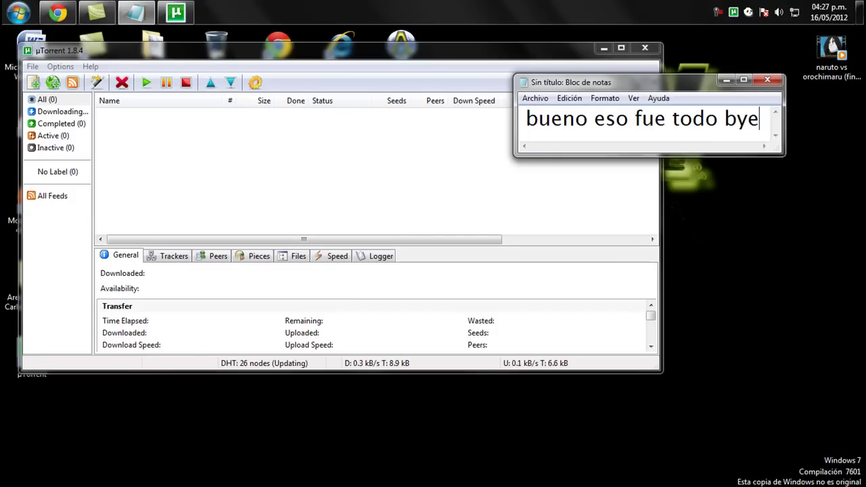
right_click(725, 13)
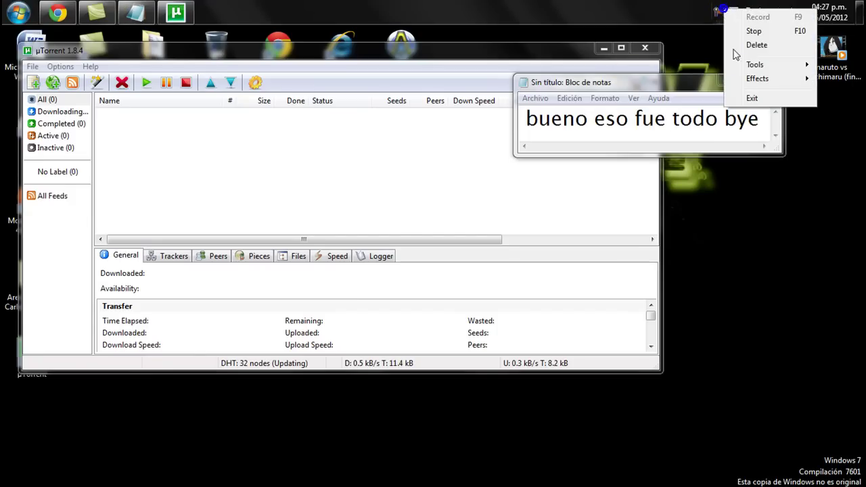